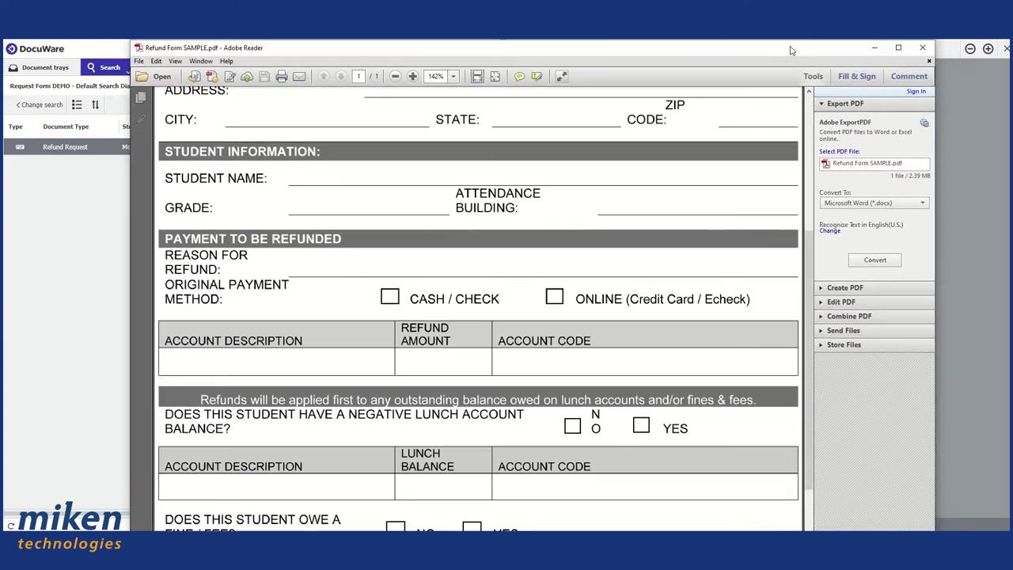
# Review the layout of the Refund Form SAMPLE PDF and the fields of the matching Refund Request web form
pyautogui.click(395, 76)
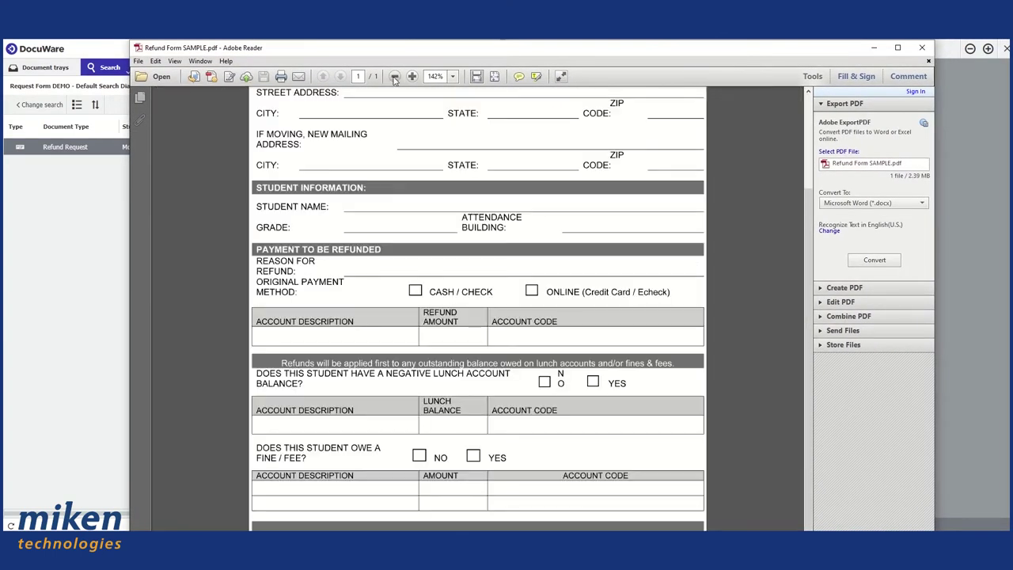
pyautogui.click(395, 76)
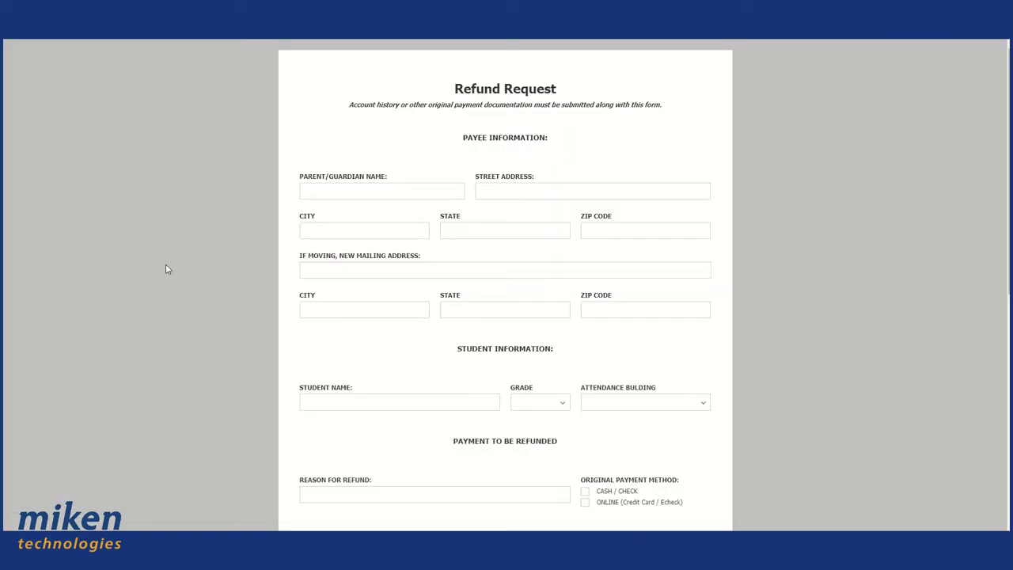
pyautogui.scroll(-5, 168, 264)
pyautogui.scroll(3, 167, 263)
pyautogui.scroll(3, 167, 267)
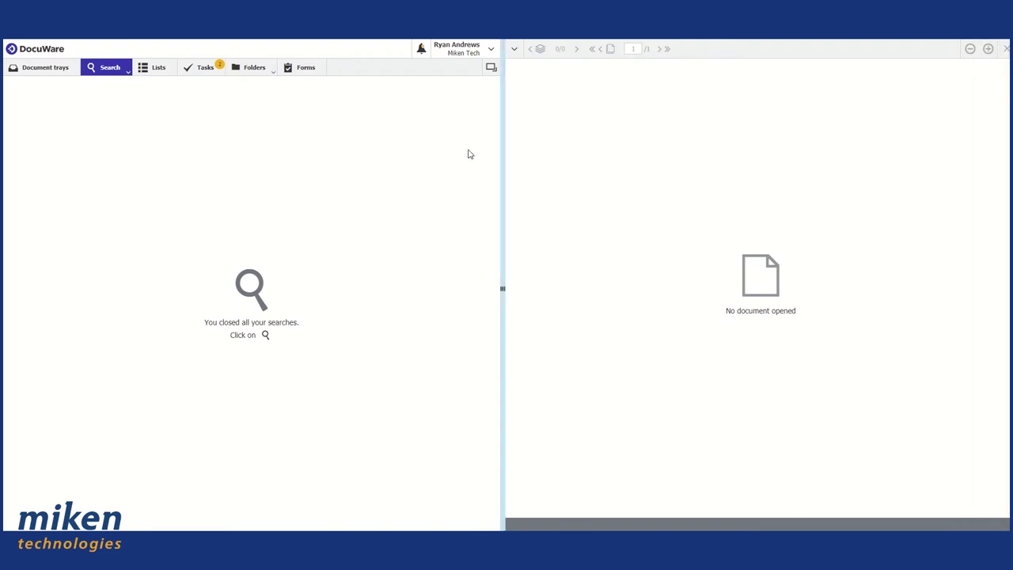
# Set up a new file cabinet named Refund Request with the blue color
pyautogui.click(491, 53)
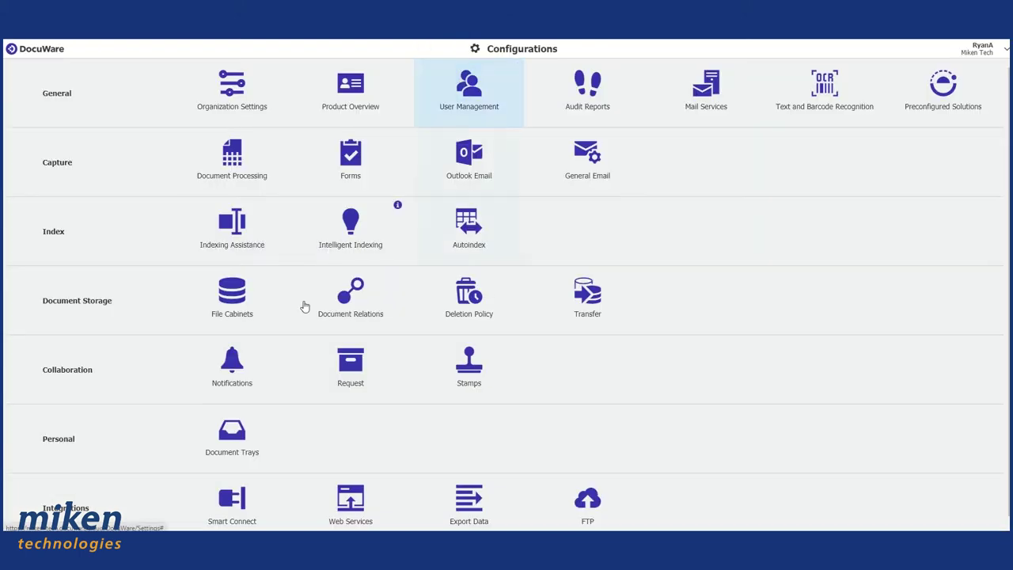
pyautogui.click(235, 293)
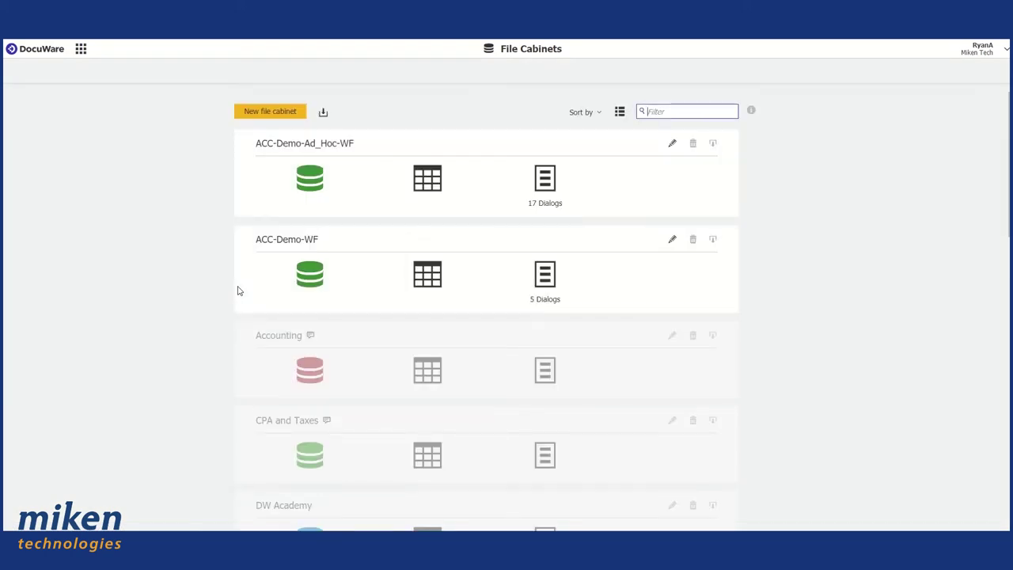
pyautogui.click(257, 116)
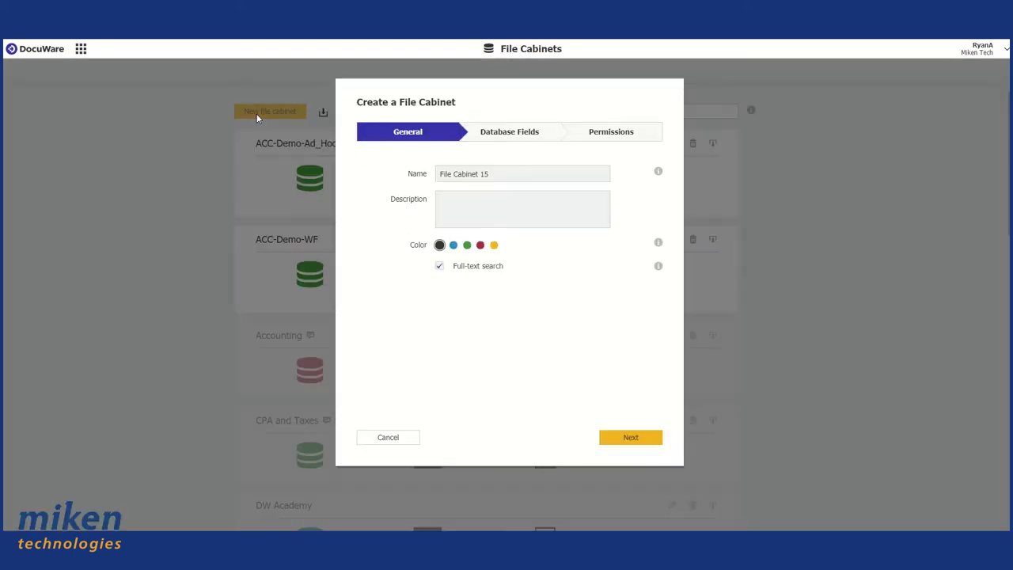
pyautogui.moveTo(490, 169); pyautogui.dragTo(387, 167)
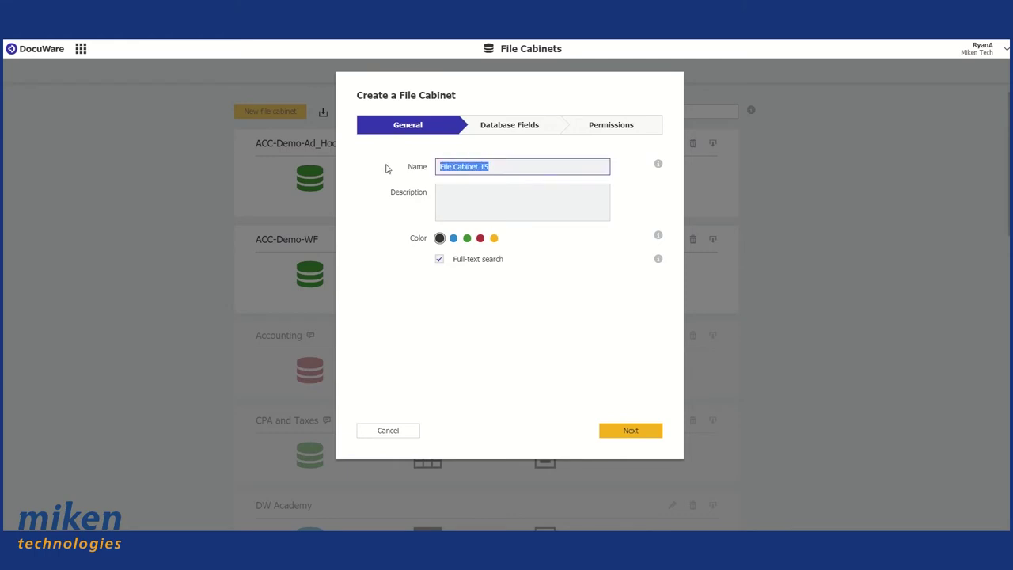
pyautogui.write('Refund Request')
pyautogui.click(453, 238)
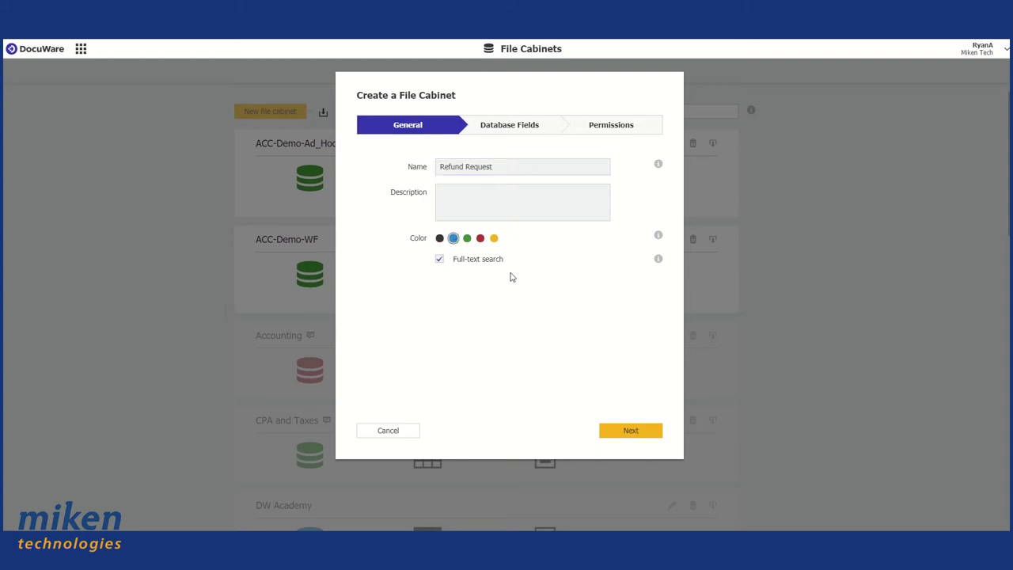
# Remove every default database field from the new file cabinet except Document Type
pyautogui.click(504, 127)
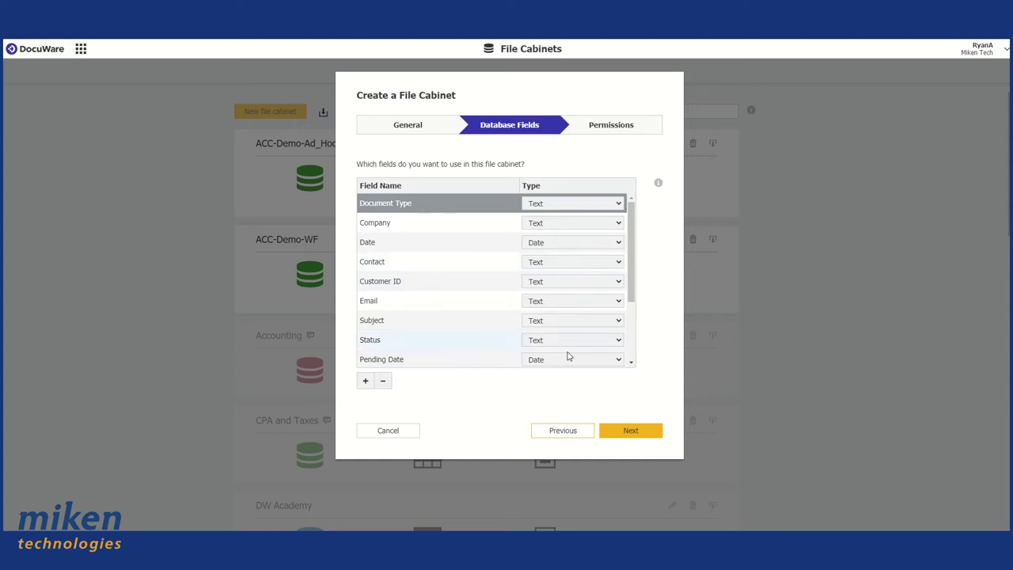
pyautogui.moveTo(635, 262)
pyautogui.mouseDown()
pyautogui.moveTo(633, 315)
pyautogui.moveTo(631, 265)
pyautogui.mouseUp()
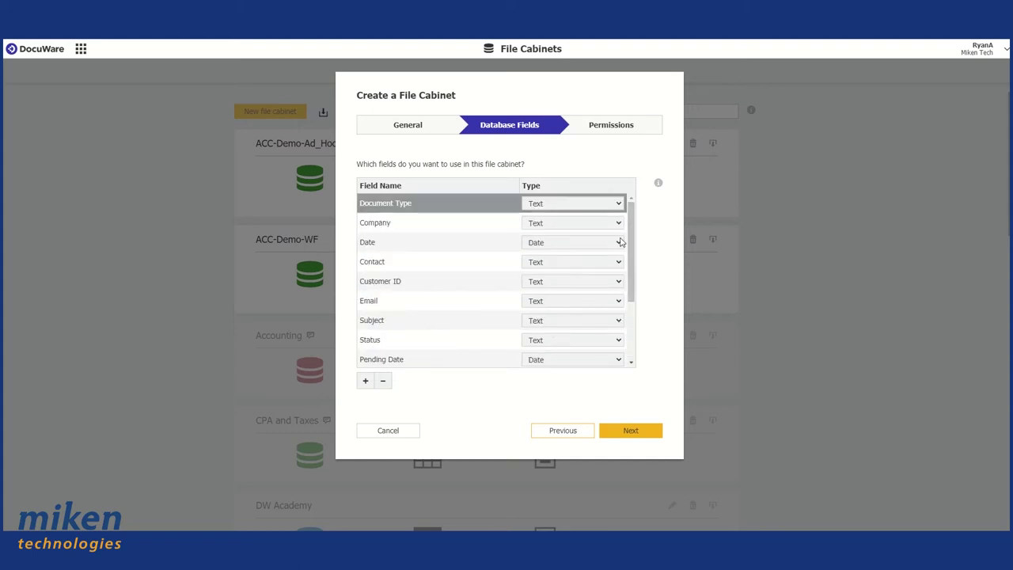
pyautogui.scroll(-3, 570, 262)
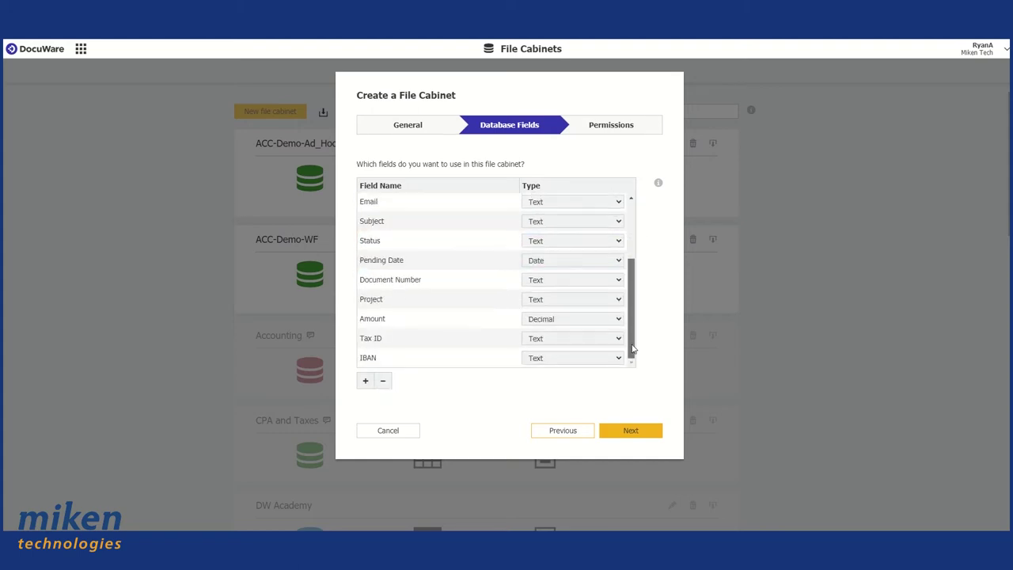
pyautogui.scroll(3, 570, 262)
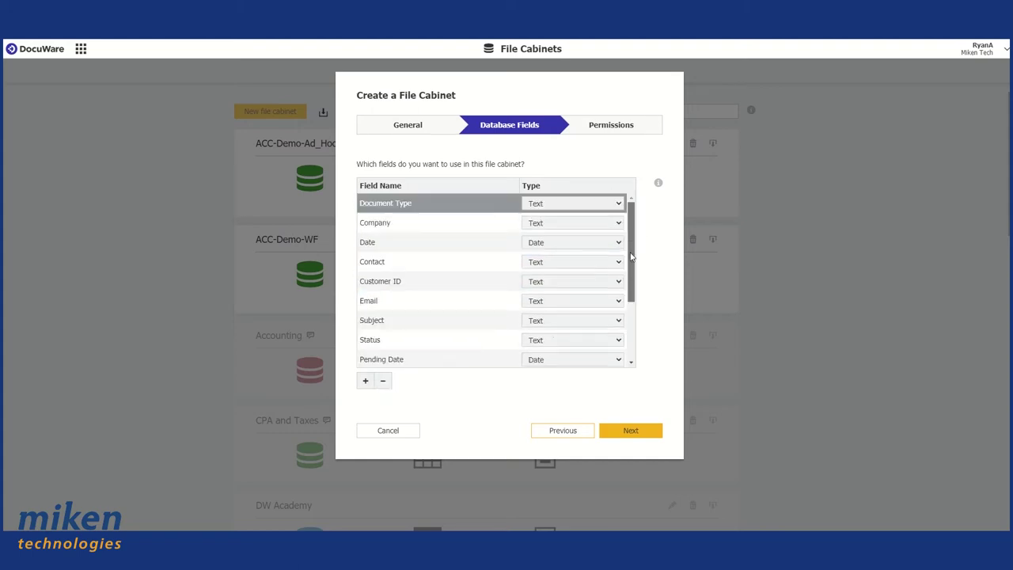
pyautogui.click(428, 226)
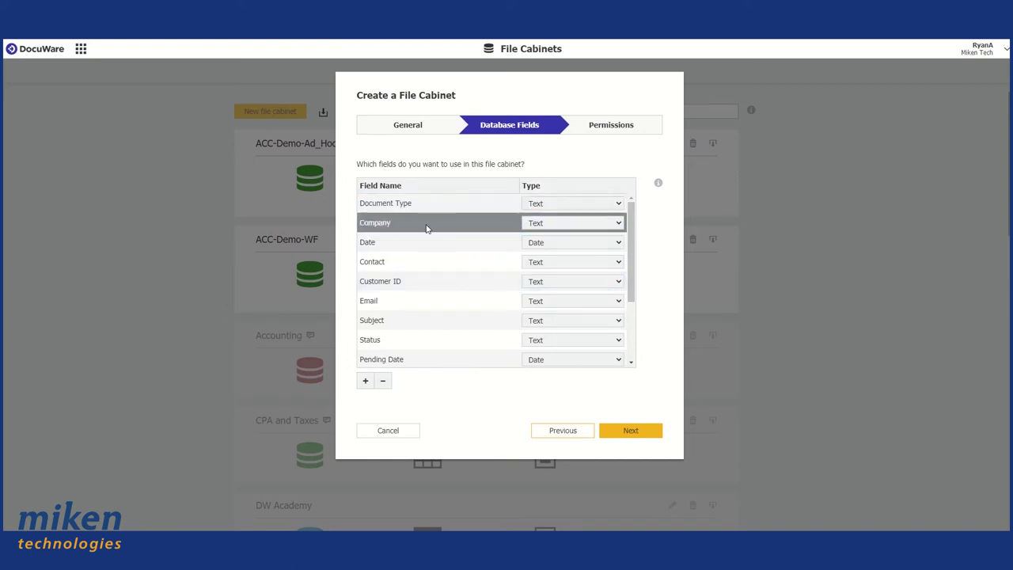
pyautogui.click(382, 381)
pyautogui.click(383, 381)
pyautogui.click(383, 383)
pyautogui.click(383, 383)
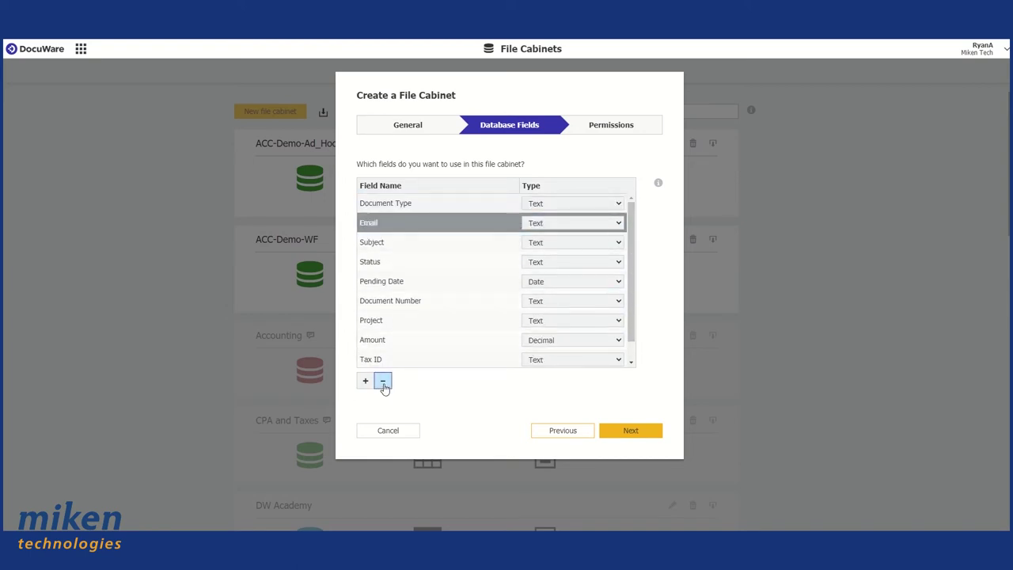
pyautogui.click(383, 383)
pyautogui.click(383, 383)
pyautogui.click(383, 383)
pyautogui.click(383, 383)
pyautogui.click(383, 383)
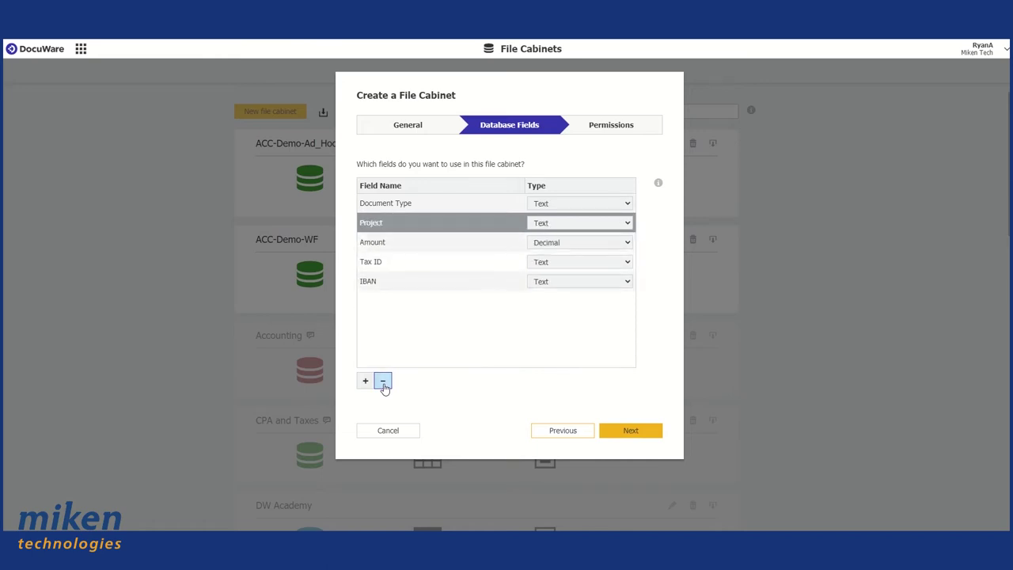
pyautogui.click(383, 382)
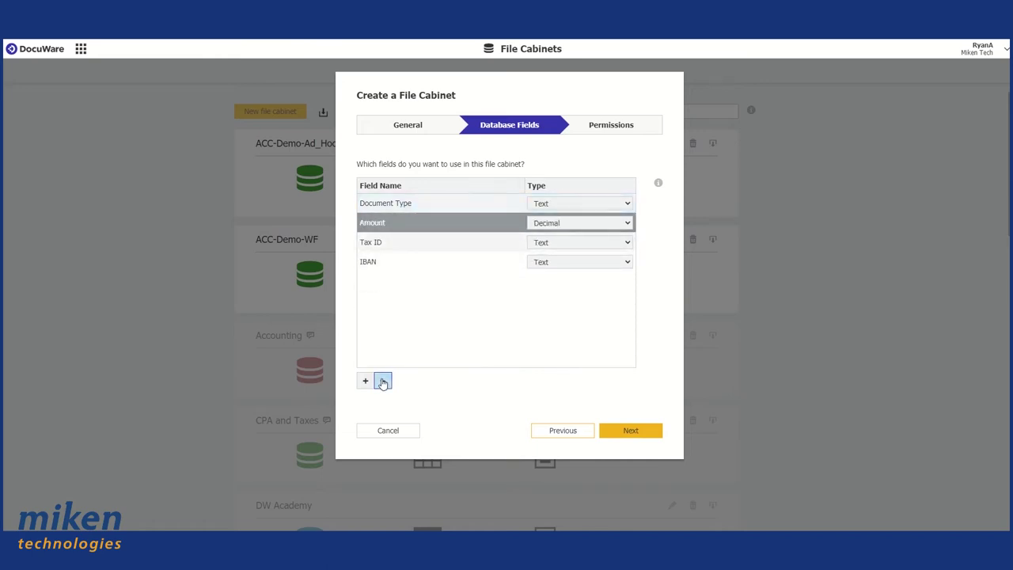
pyautogui.click(382, 383)
pyautogui.click(382, 382)
pyautogui.click(382, 382)
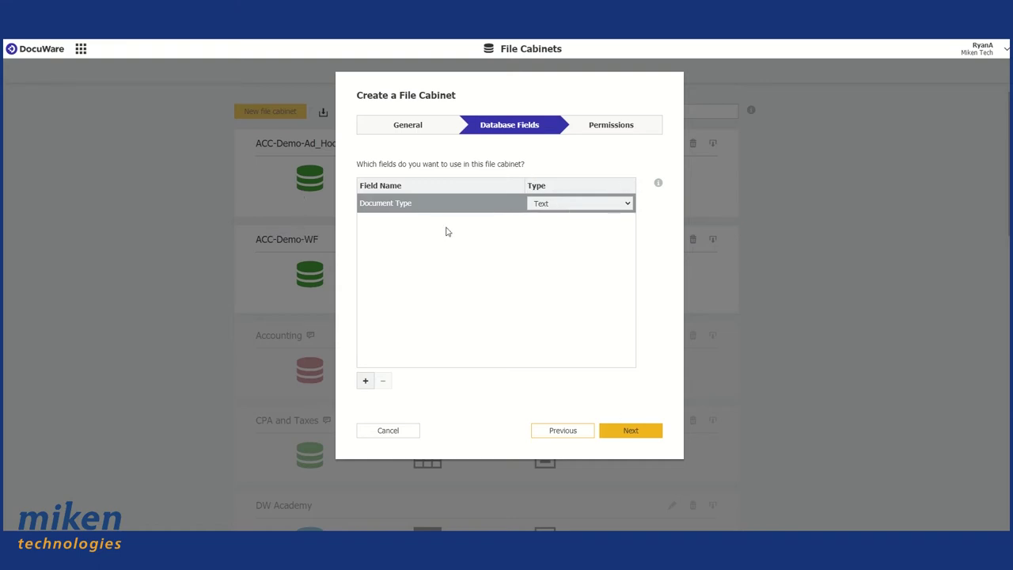
# Add text fields Parent/Guardian Name, Student Name, Grade, Attendance Building, Account Description, Refund Amount and Account Code
pyautogui.click(366, 381)
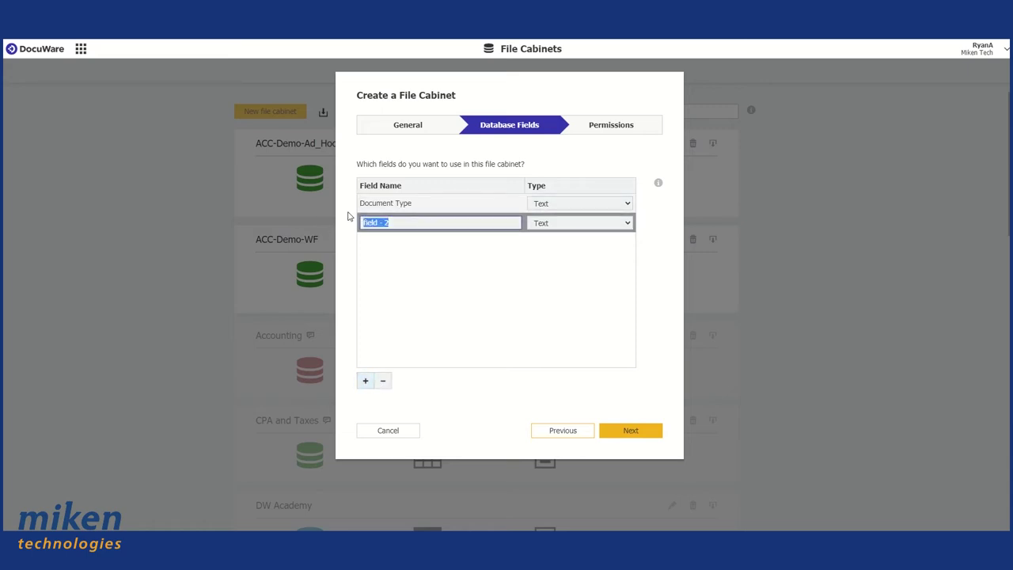
pyautogui.write('Parent/Guardian Name')
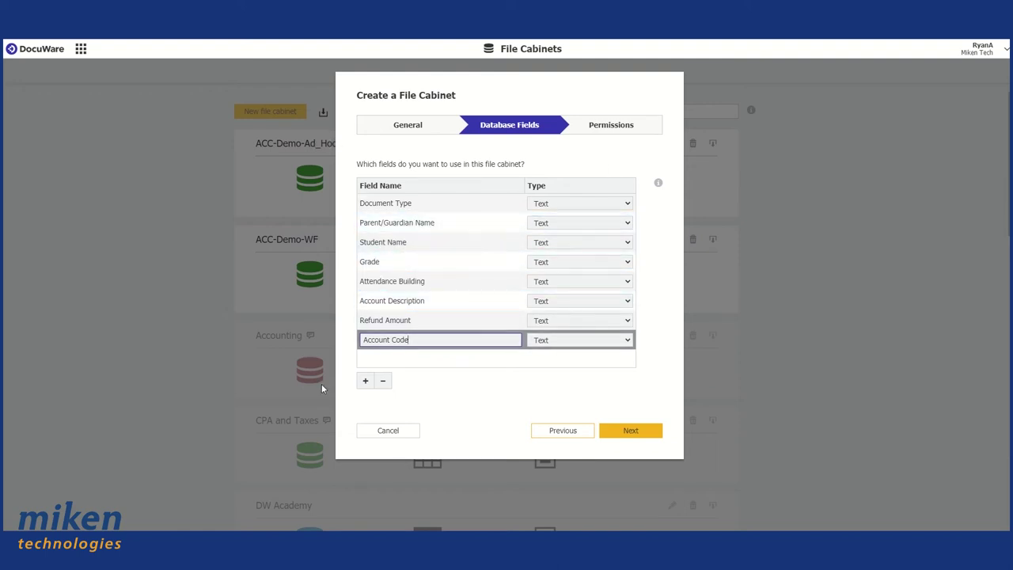
pyautogui.click(365, 380)
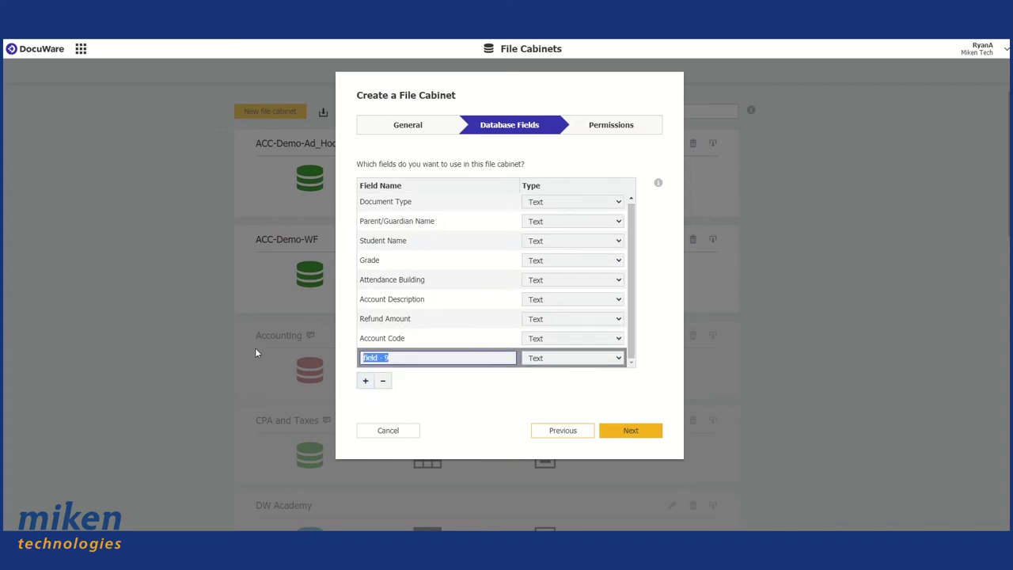
pyautogui.write('Date')
pyautogui.click(619, 358)
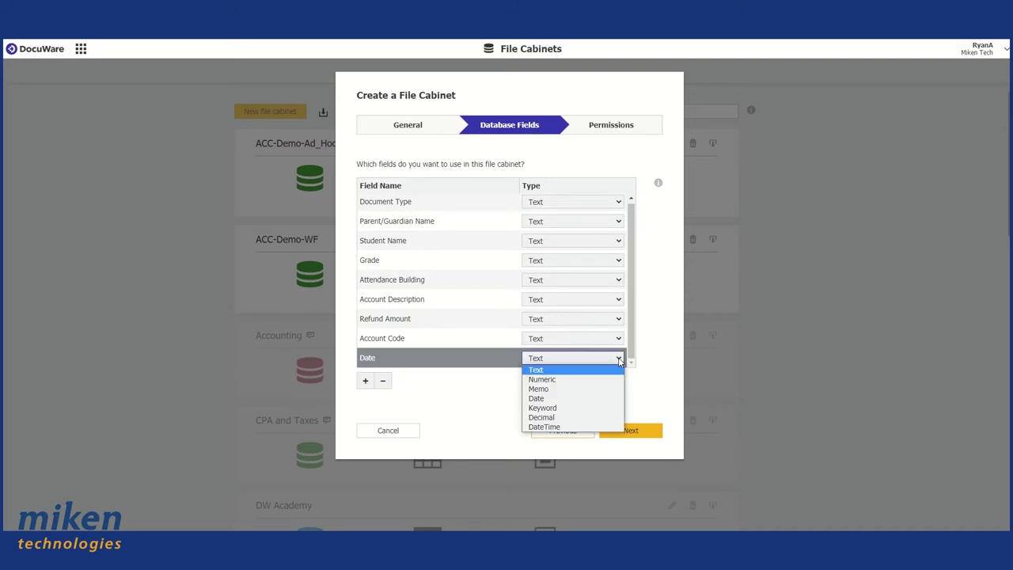
pyautogui.click(560, 399)
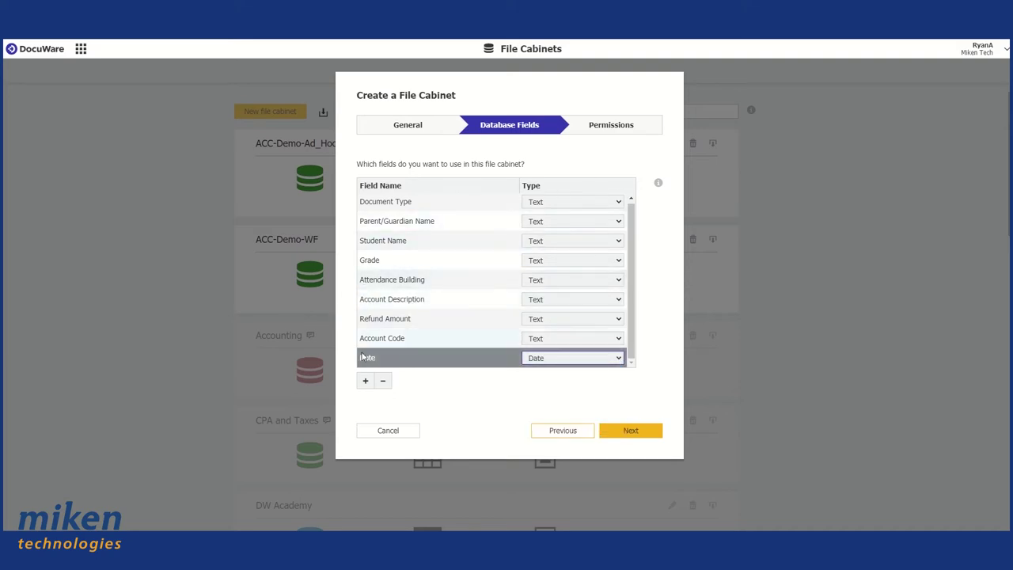
pyautogui.click(620, 360)
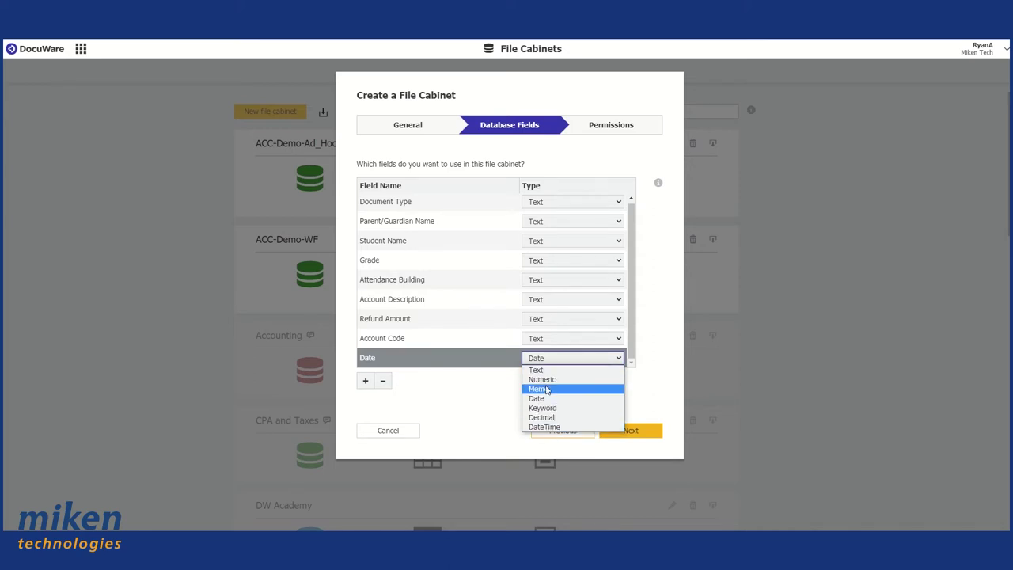
pyautogui.click(468, 391)
pyautogui.click(455, 358)
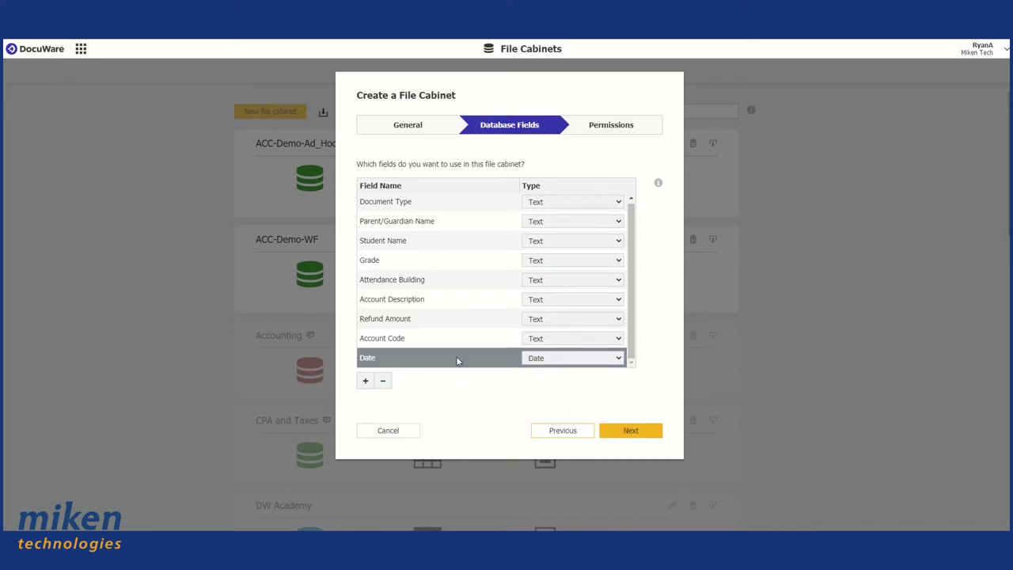
pyautogui.click(382, 381)
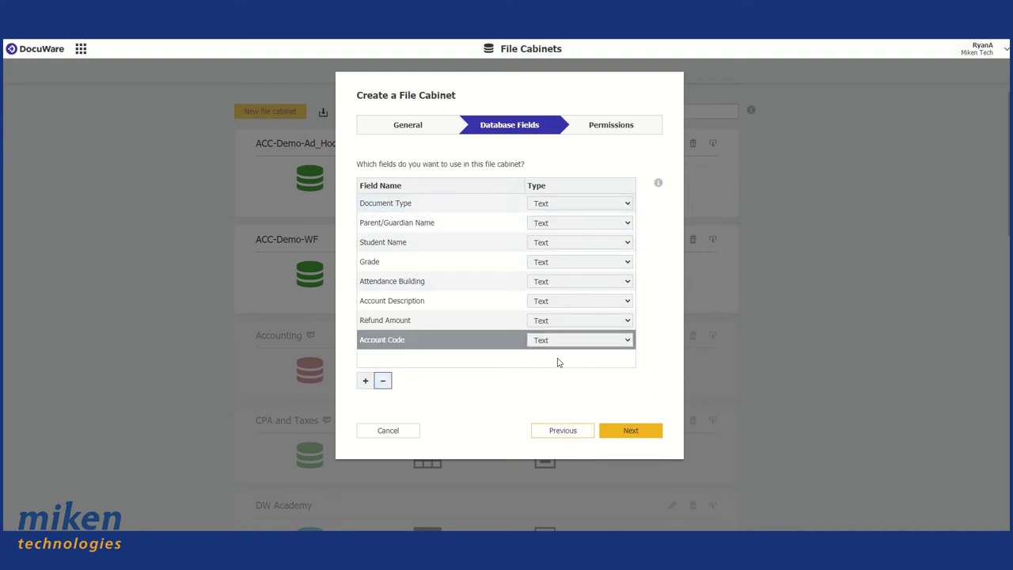
# Accept the default owner permissions and finish creating the Refund Request file cabinet
pyautogui.click(629, 432)
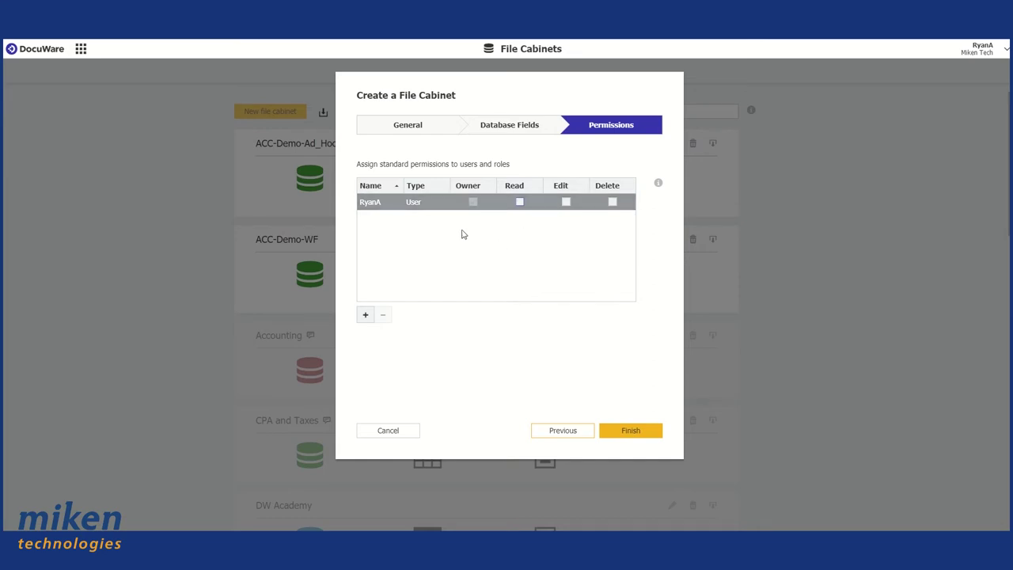
pyautogui.click(364, 315)
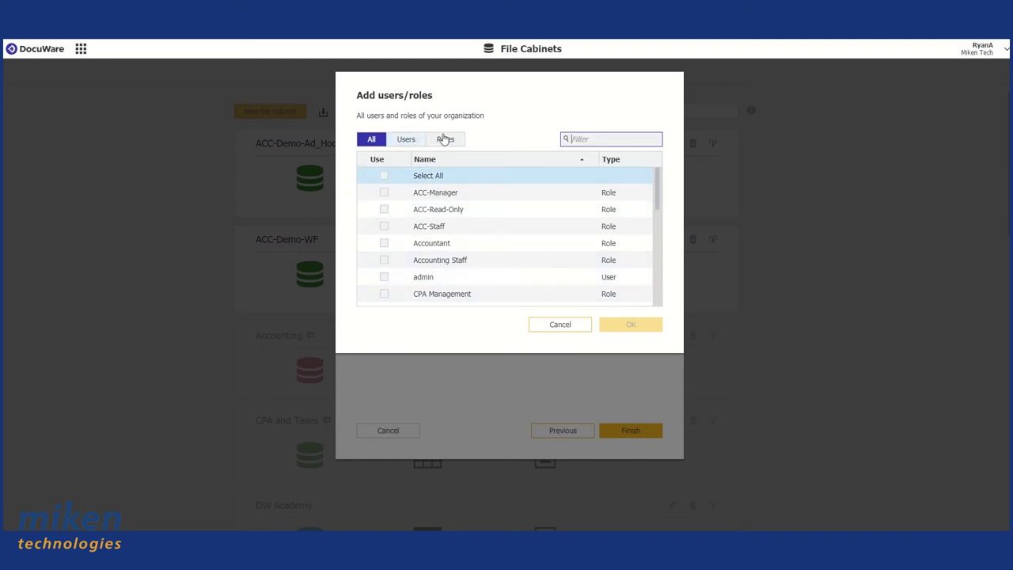
pyautogui.click(562, 325)
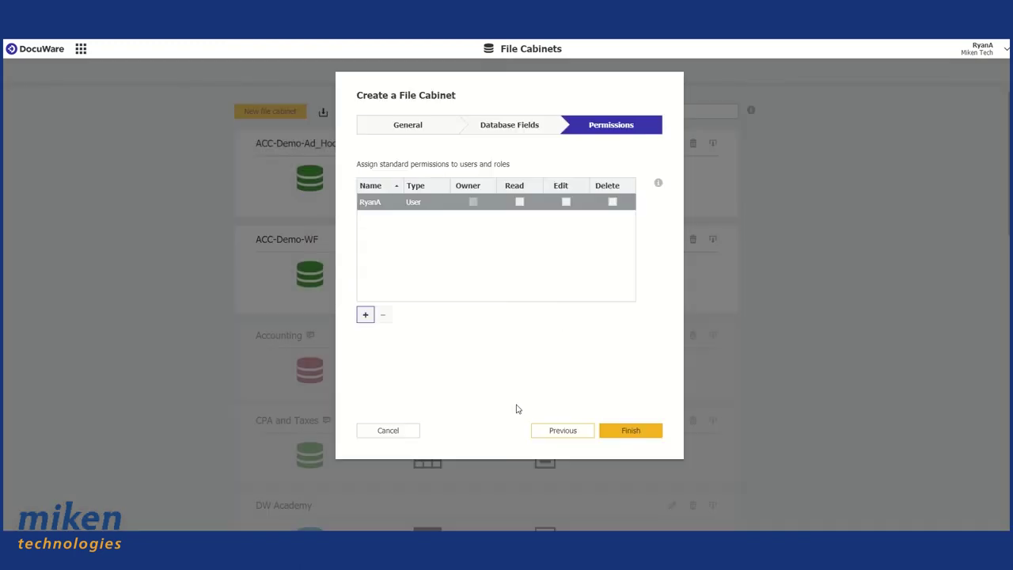
pyautogui.click(642, 436)
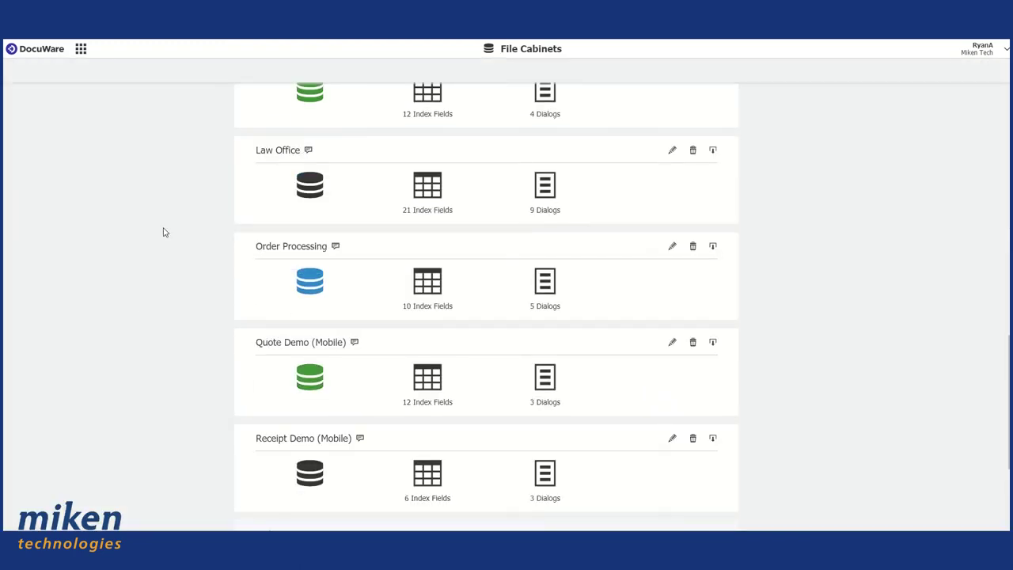
pyautogui.scroll(5, 175, 237)
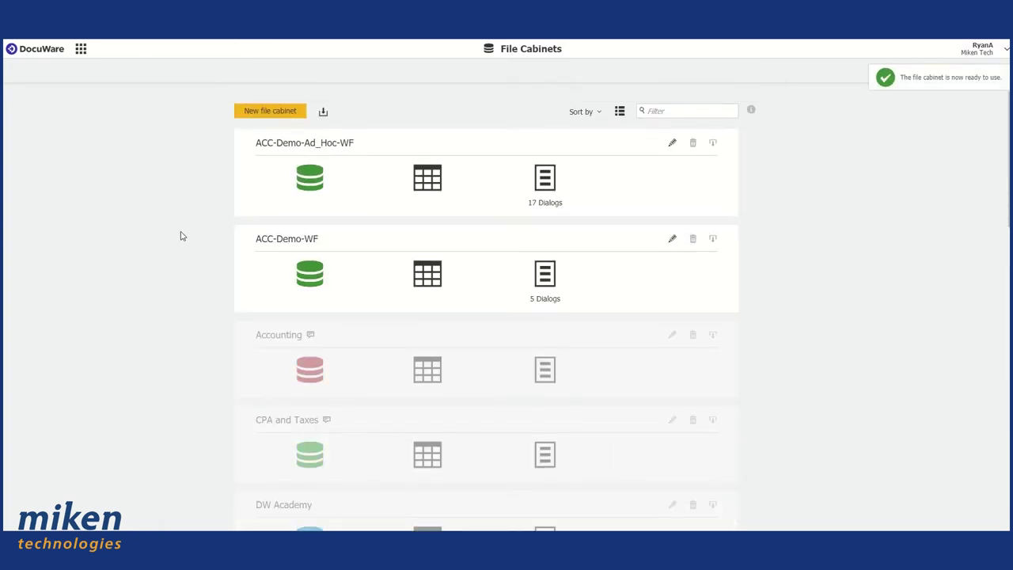
# Start a new fixed select list named Grade in Indexing Assistance
pyautogui.click(80, 48)
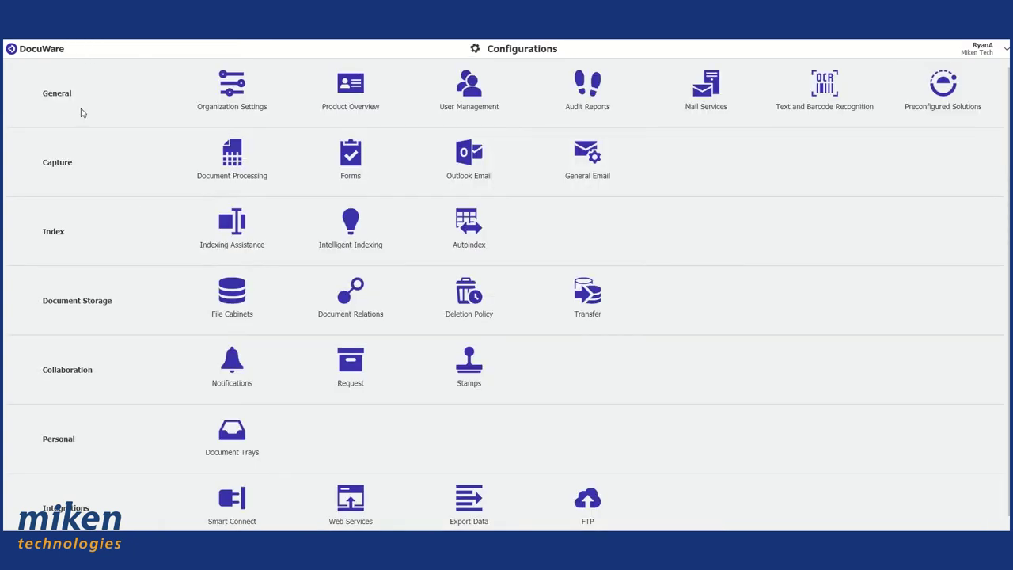
pyautogui.click(249, 170)
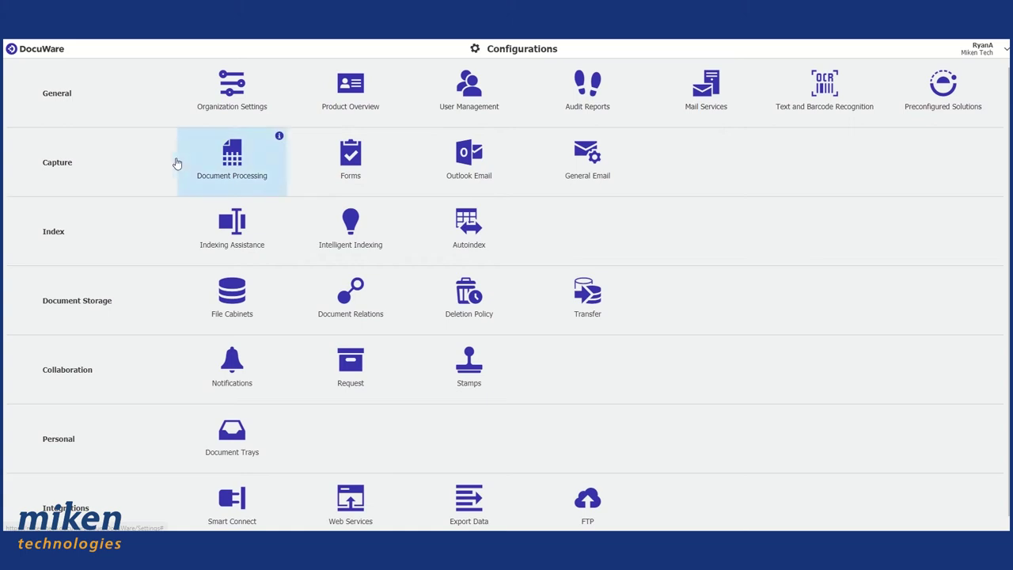
pyautogui.click(228, 230)
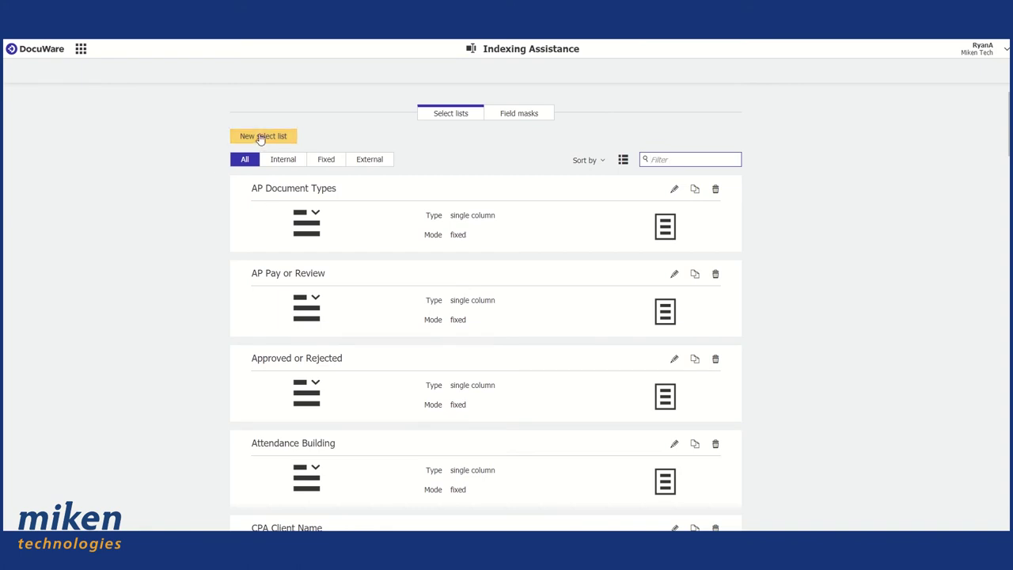
pyautogui.click(260, 137)
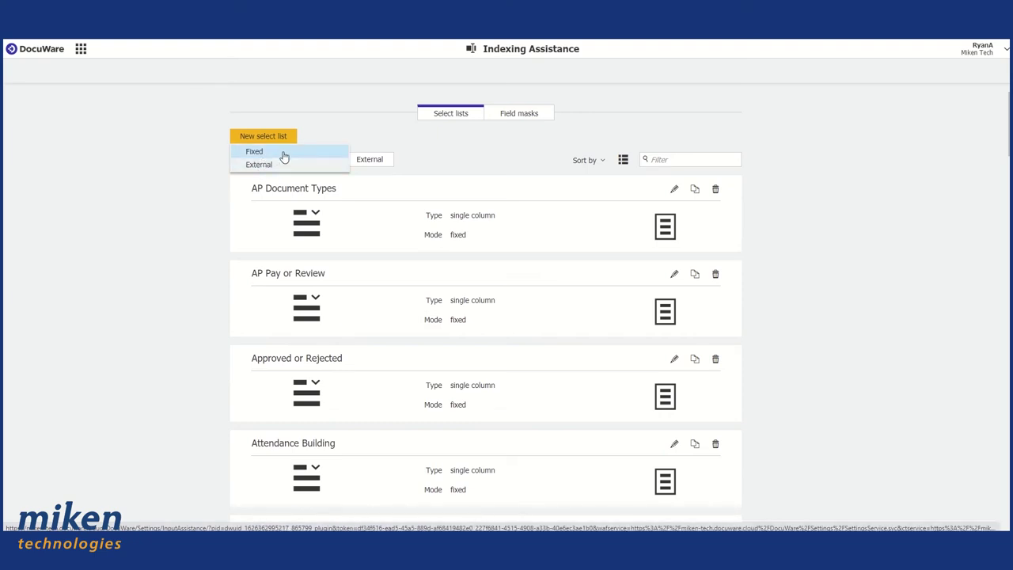
pyautogui.click(285, 156)
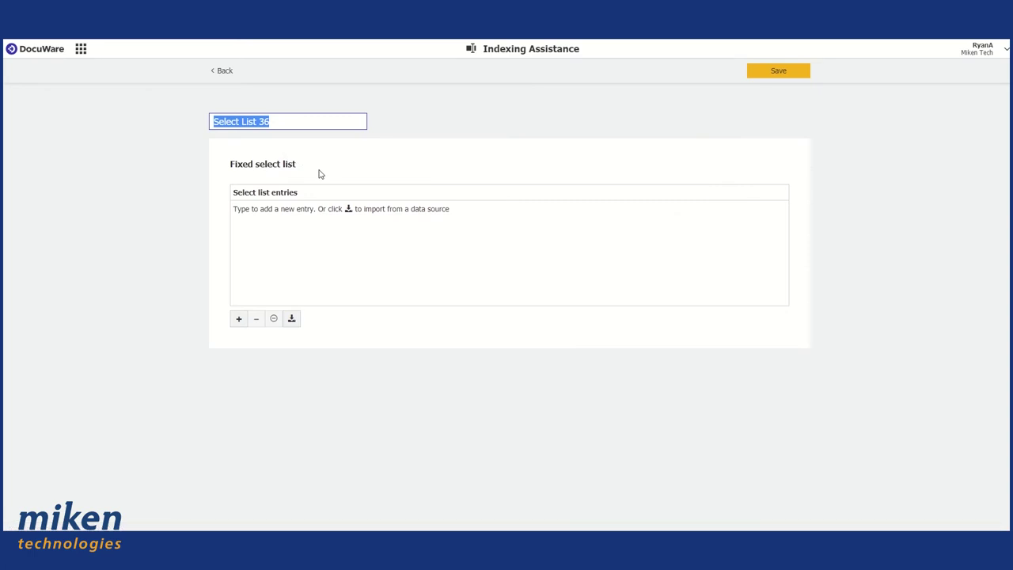
pyautogui.write('Gra')
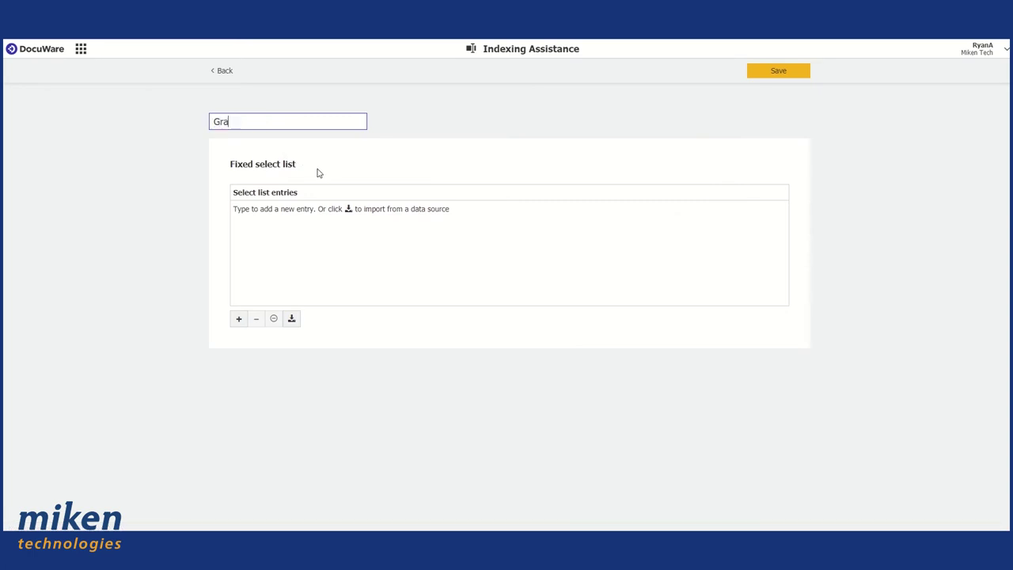
pyautogui.write('de')
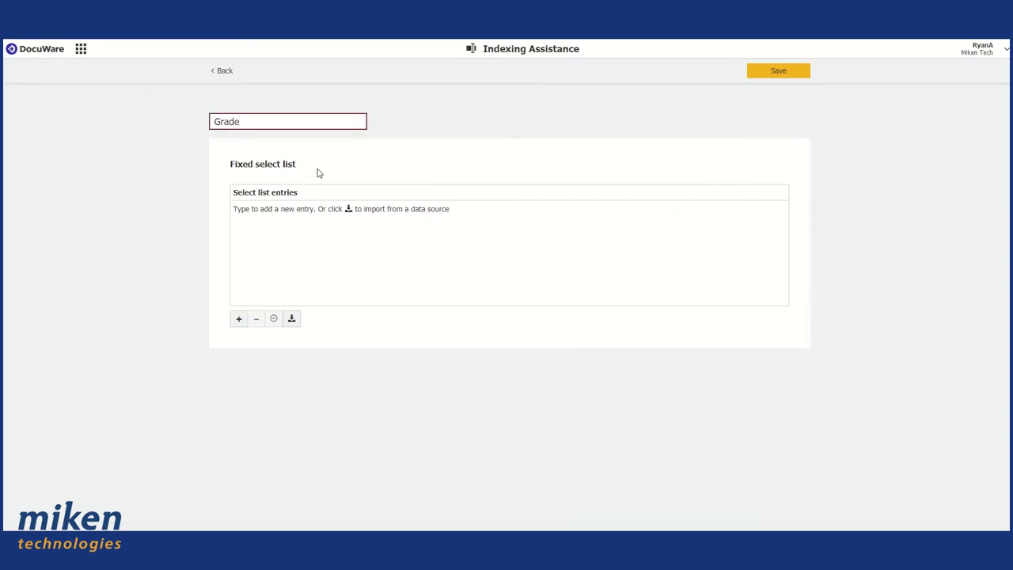
# Add the entries PreK, K and 01 through 12 to the Grade select list and try to save it
pyautogui.click(309, 208)
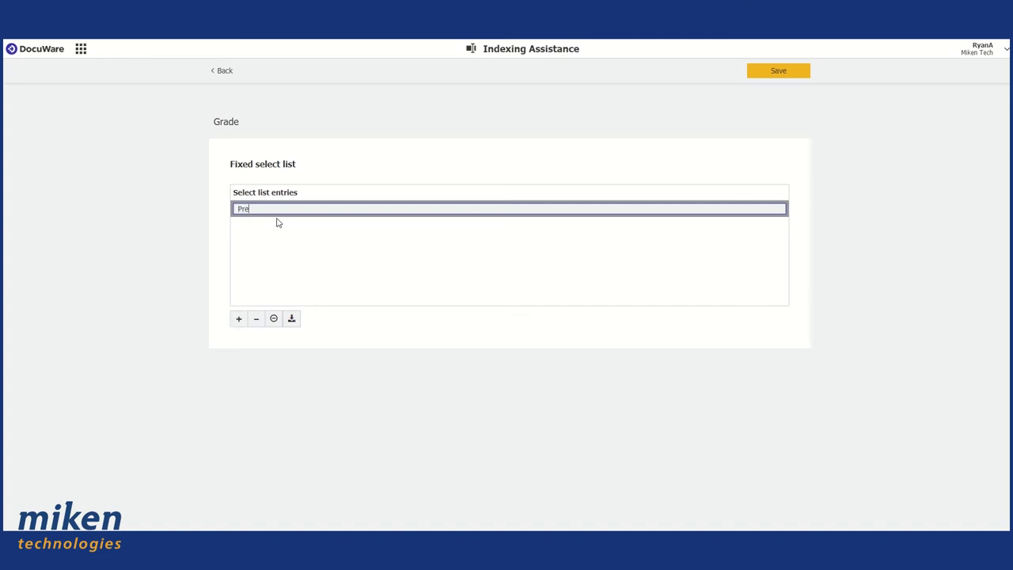
pyautogui.click(239, 318)
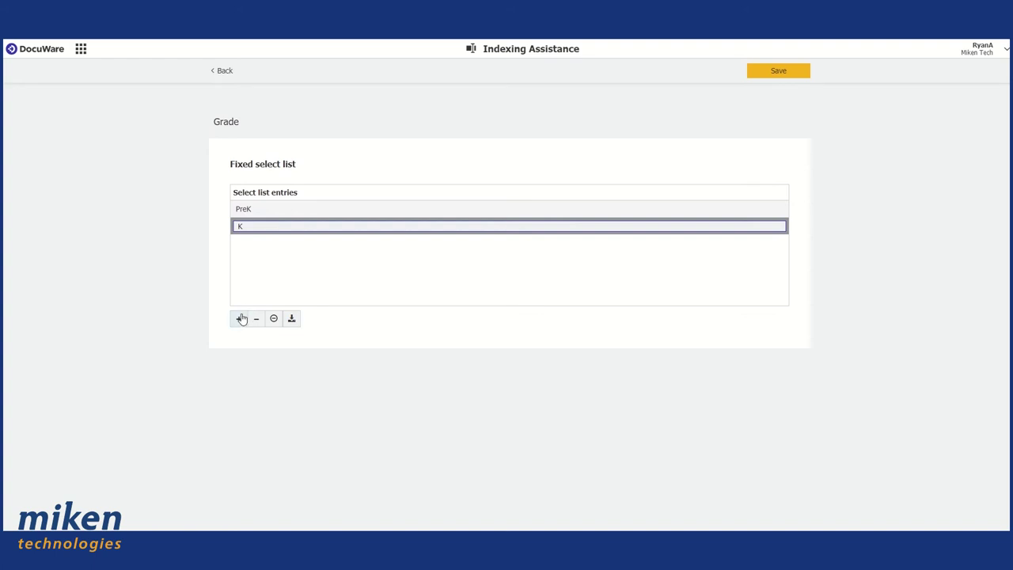
pyautogui.click(238, 318)
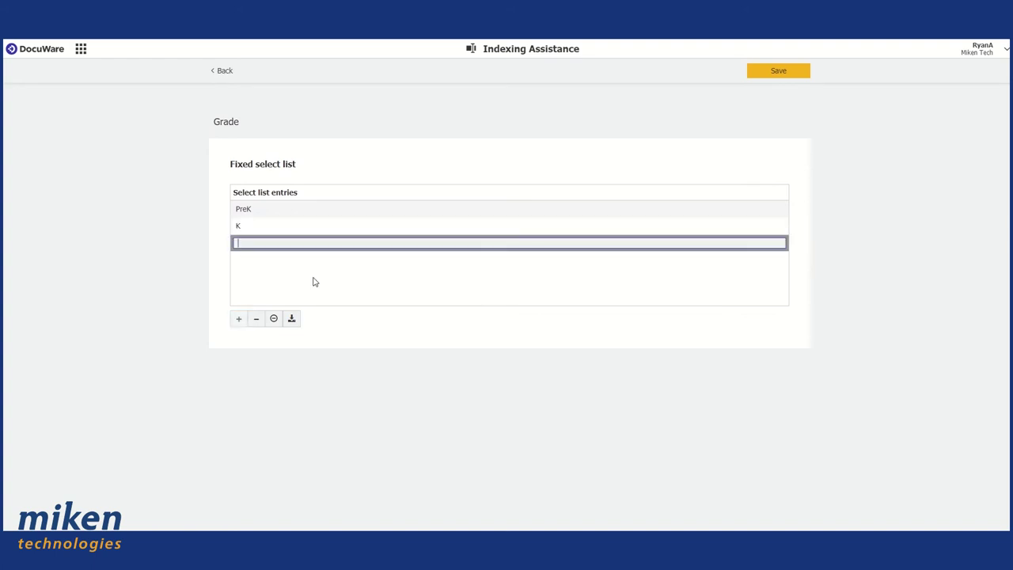
pyautogui.write('01')
pyautogui.click(239, 318)
pyautogui.write('0')
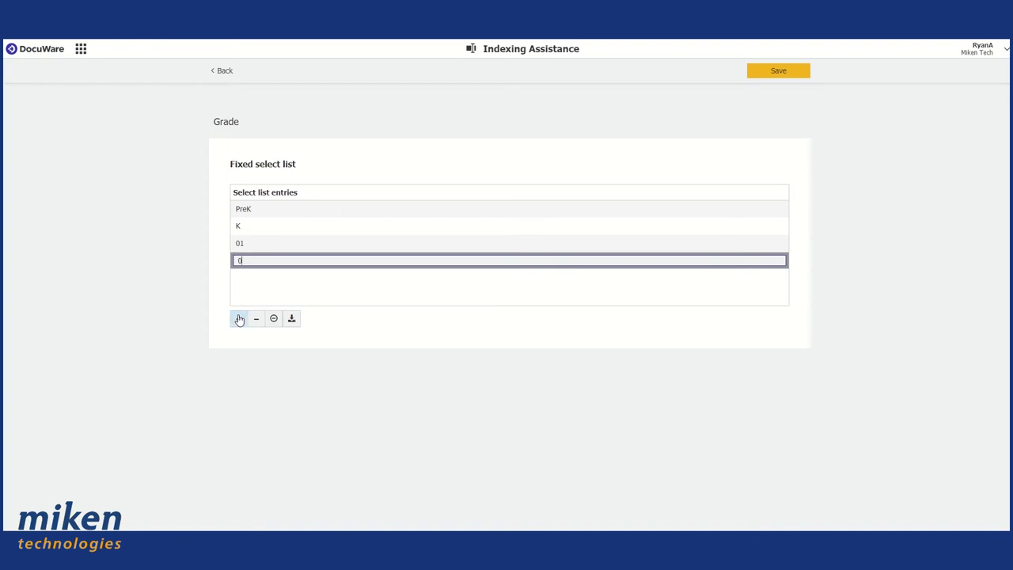
pyautogui.click(239, 319)
pyautogui.write('03')
pyautogui.click(239, 319)
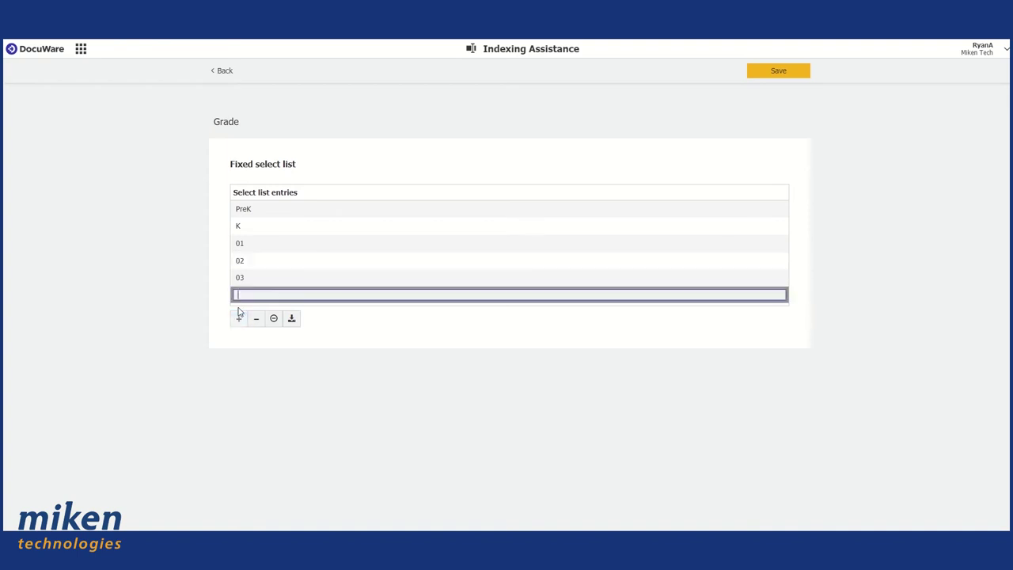
pyautogui.click(238, 319)
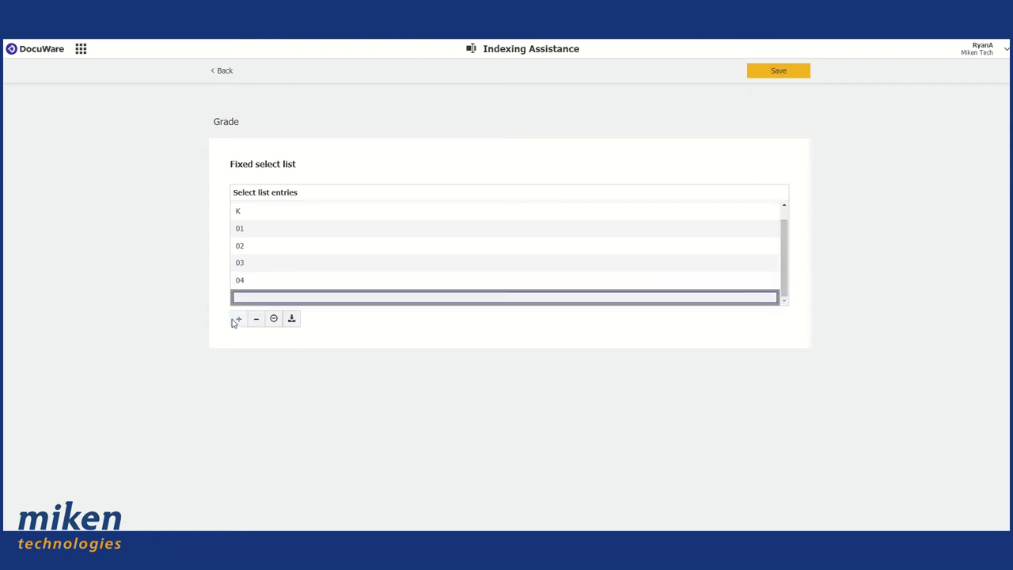
pyautogui.write('05')
pyautogui.click(238, 319)
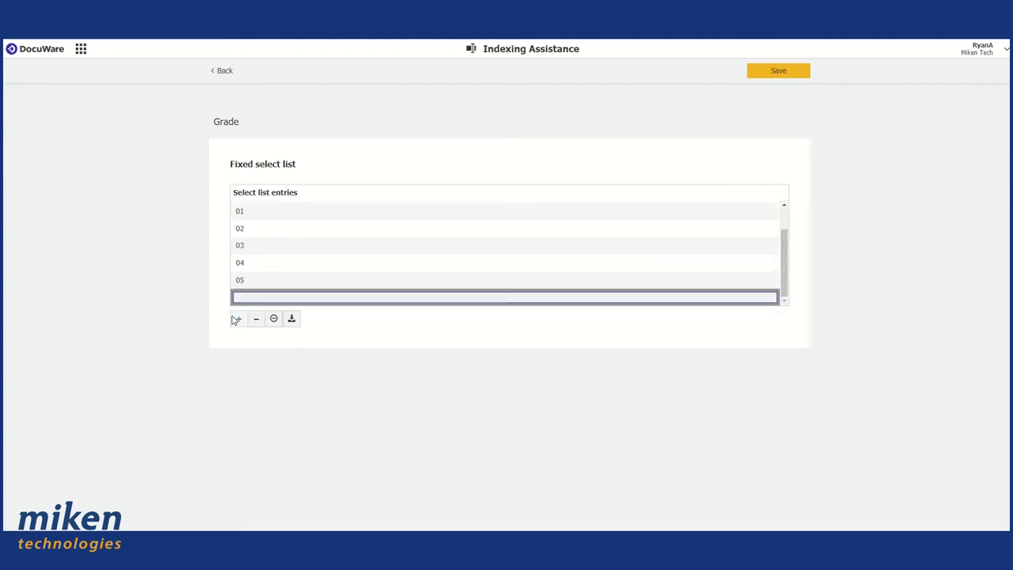
pyautogui.write('06')
pyautogui.click(237, 319)
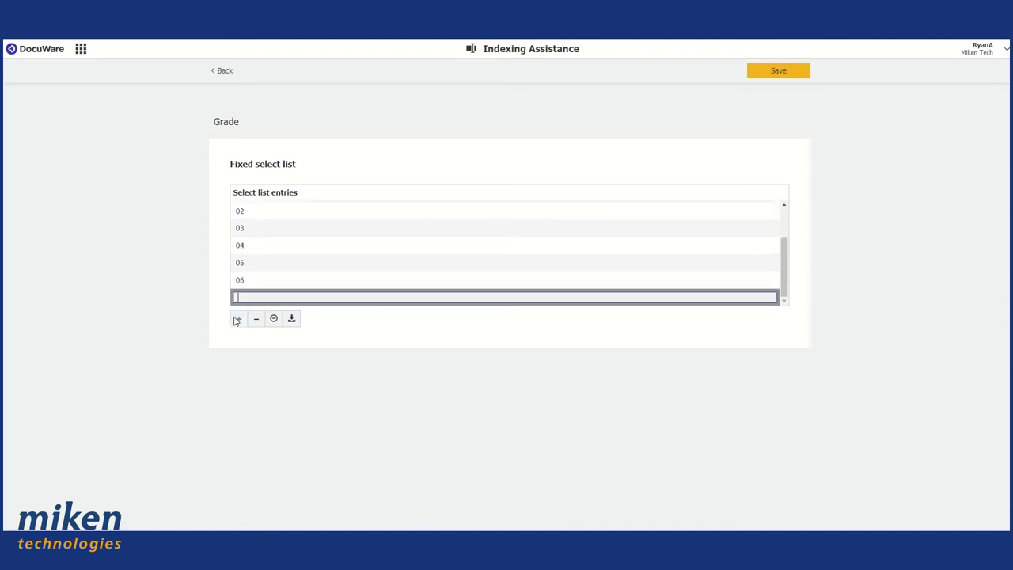
pyautogui.write('07')
pyautogui.click(236, 319)
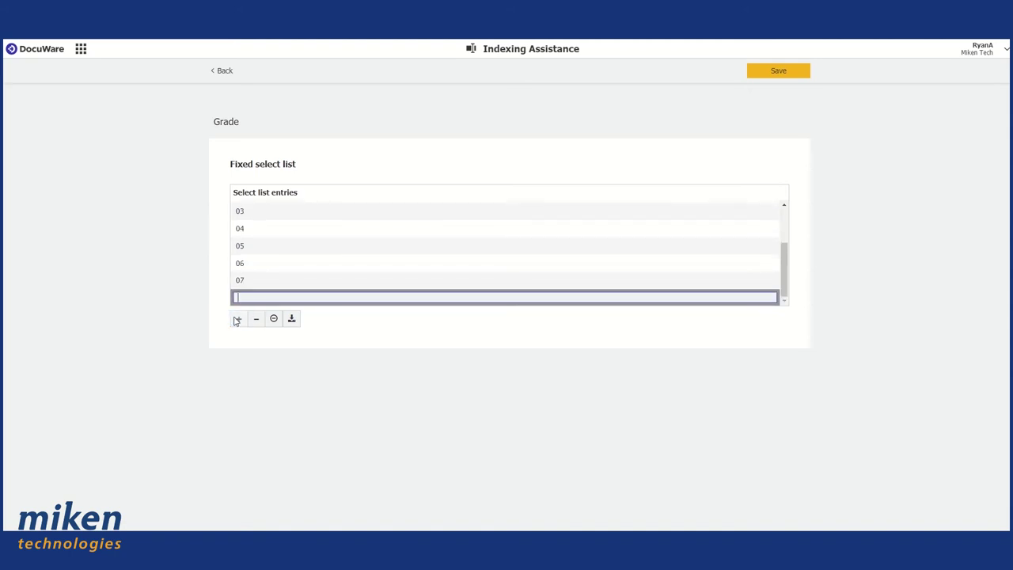
pyautogui.write('08')
pyautogui.click(237, 319)
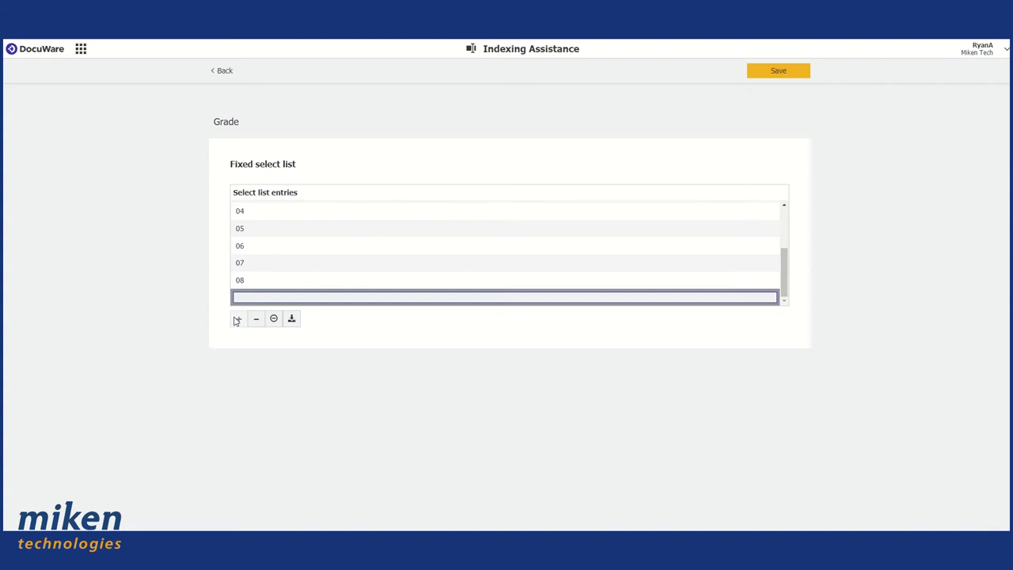
pyautogui.write('09')
pyautogui.click(237, 319)
pyautogui.write('10')
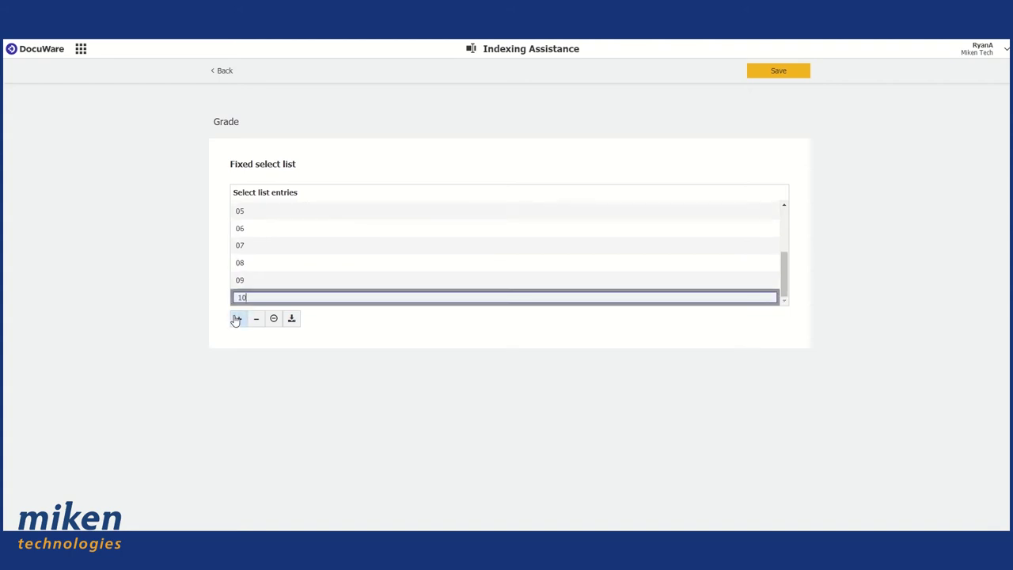
pyautogui.click(237, 319)
pyautogui.write('11')
pyautogui.click(237, 320)
pyautogui.write('12')
pyautogui.click(785, 74)
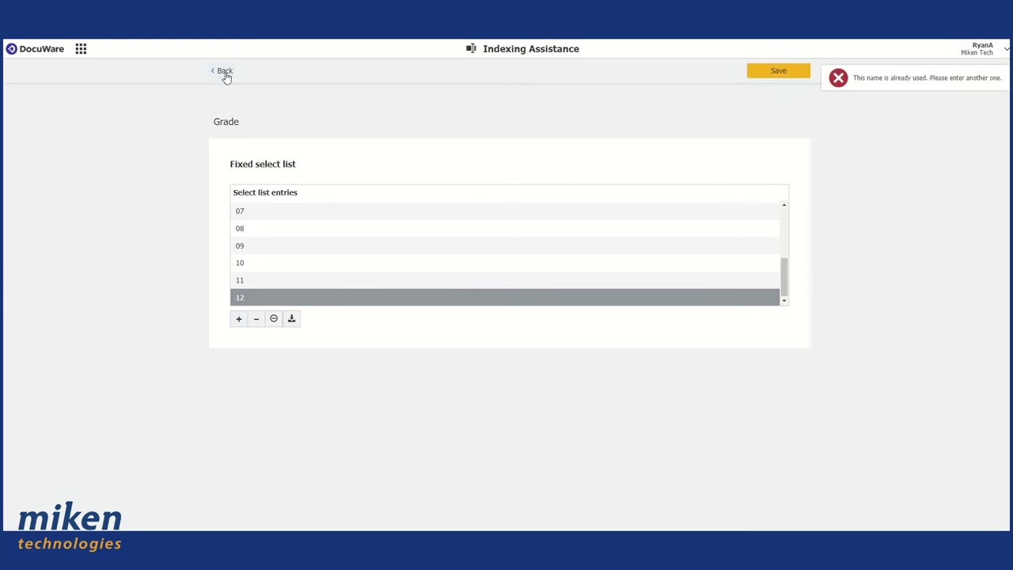
# Rename the select list to Student Grade, save it and return to the select list overview
pyautogui.click(239, 125)
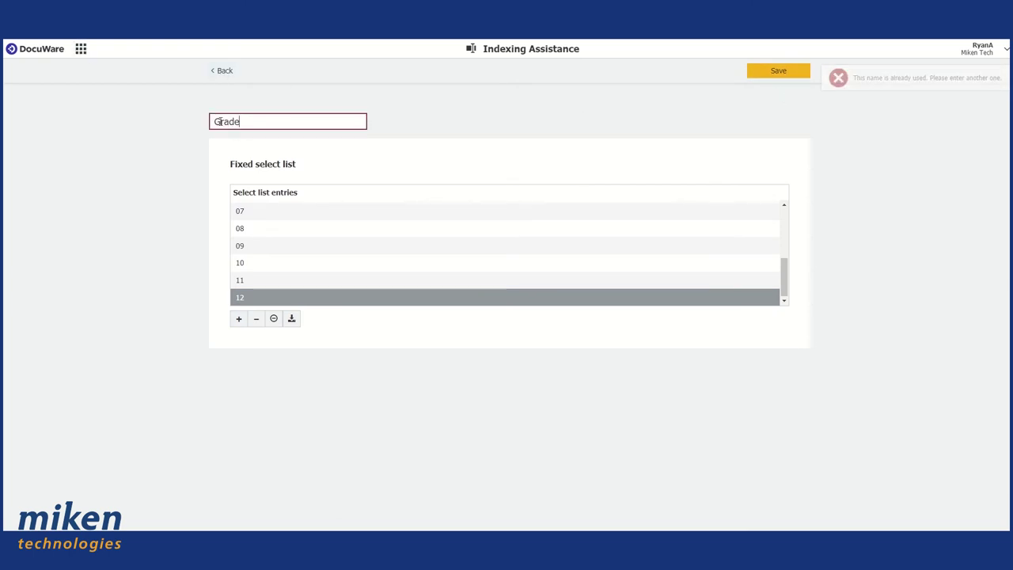
pyautogui.write('Refund')
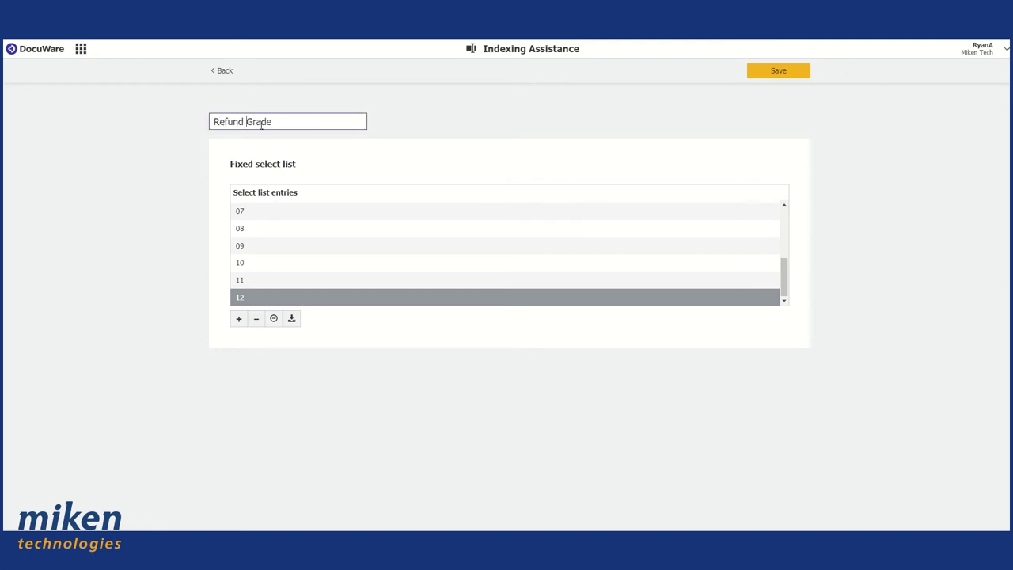
pyautogui.moveTo(243, 122); pyautogui.dragTo(212, 117)
pyautogui.write('Student')
pyautogui.click(765, 72)
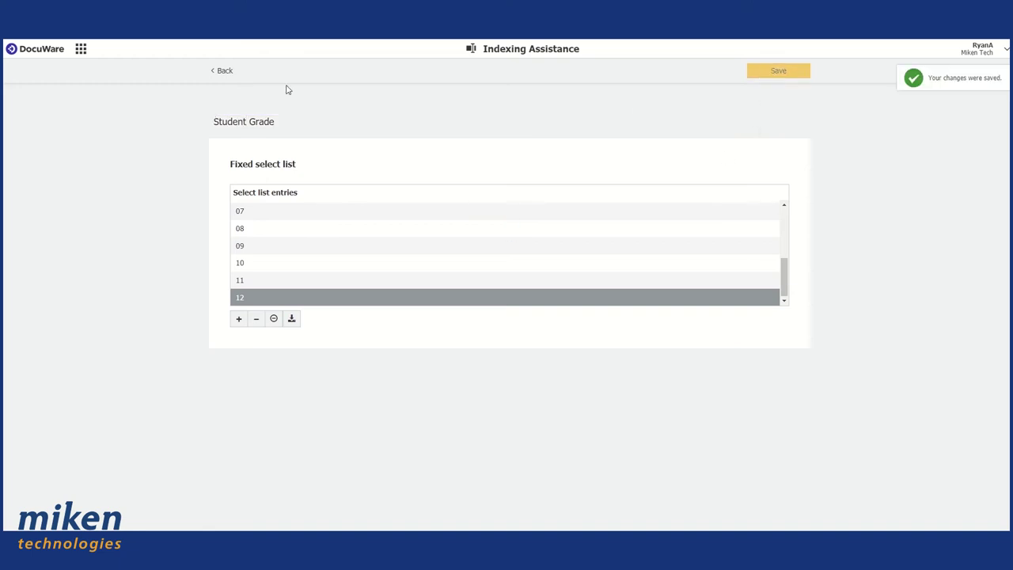
pyautogui.click(222, 72)
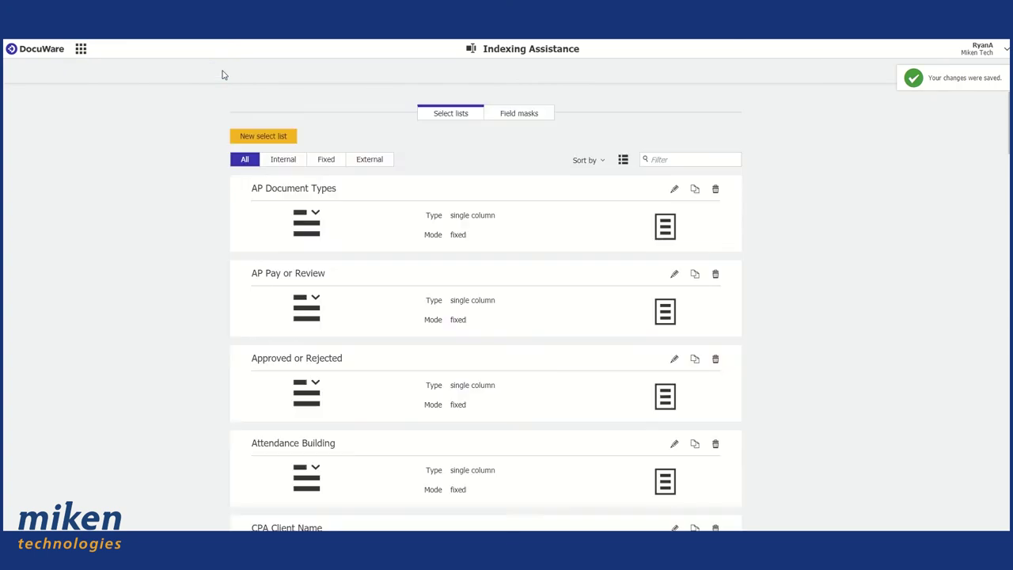
# Find the existing Attendance Building select list and review its entries without changing them
pyautogui.scroll(7, 812, 287)
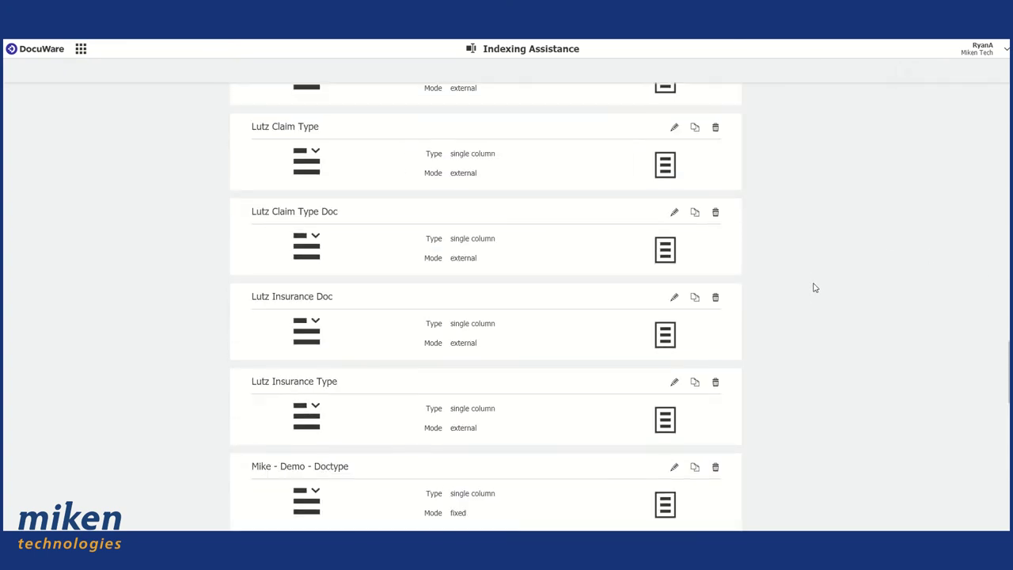
pyautogui.scroll(6, 815, 288)
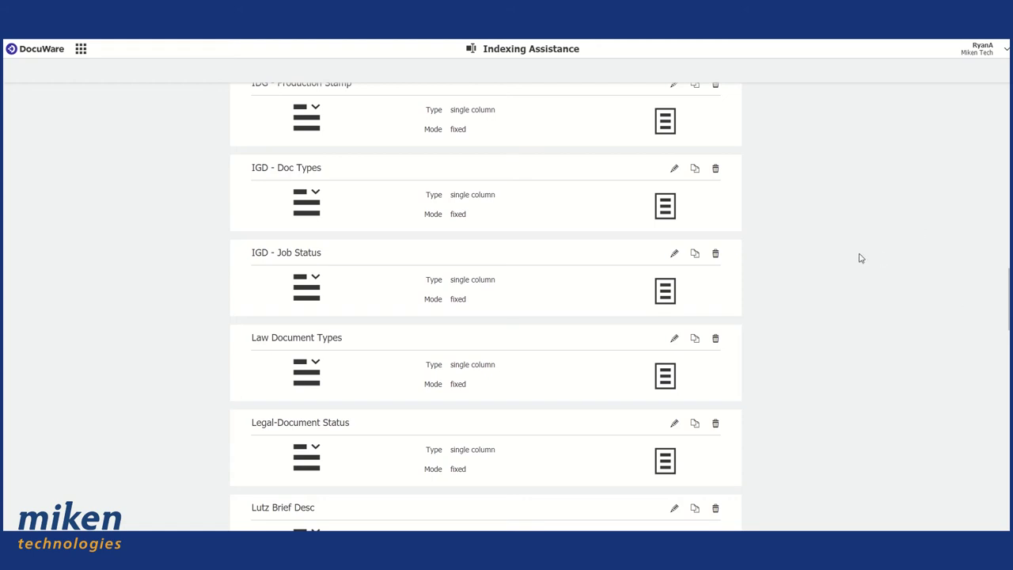
pyautogui.scroll(9, 220, 246)
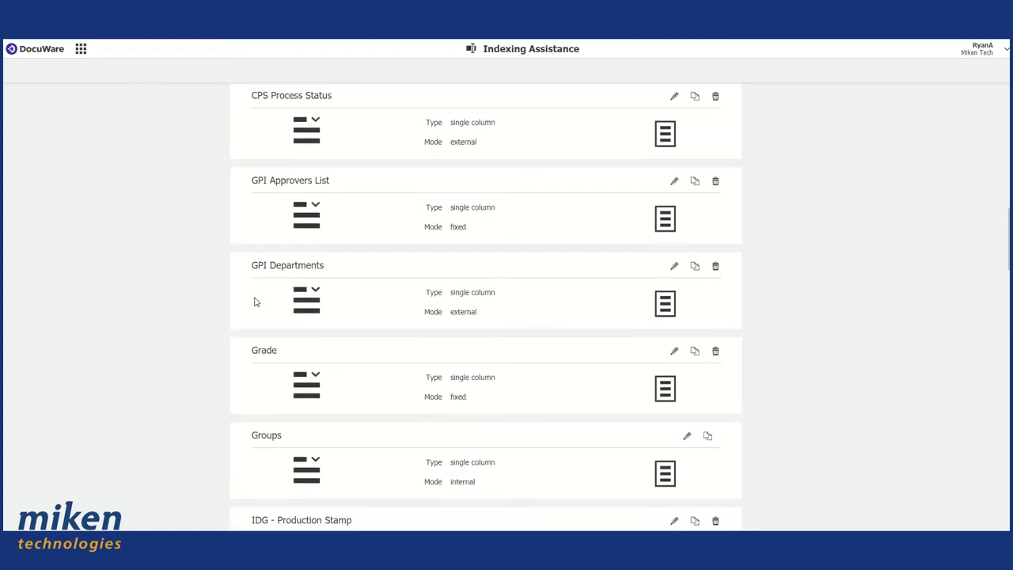
pyautogui.scroll(6, 266, 301)
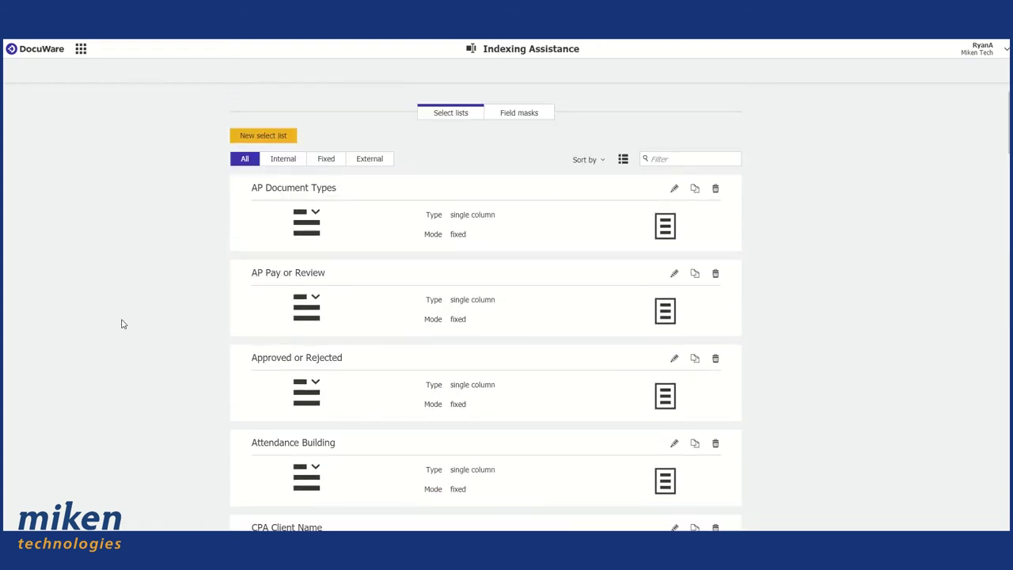
pyautogui.scroll(-1, 383, 382)
pyautogui.click(672, 390)
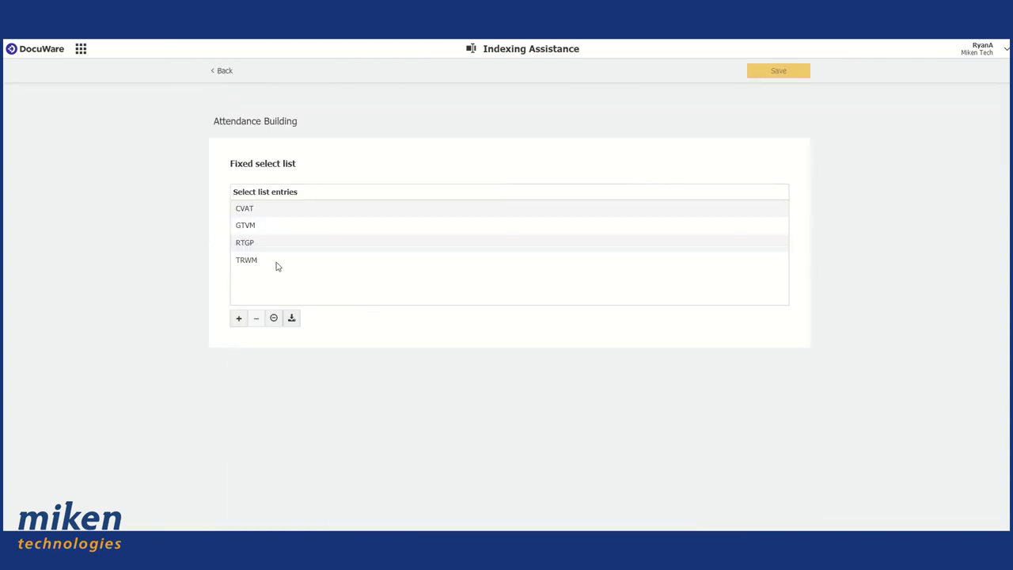
pyautogui.click(221, 71)
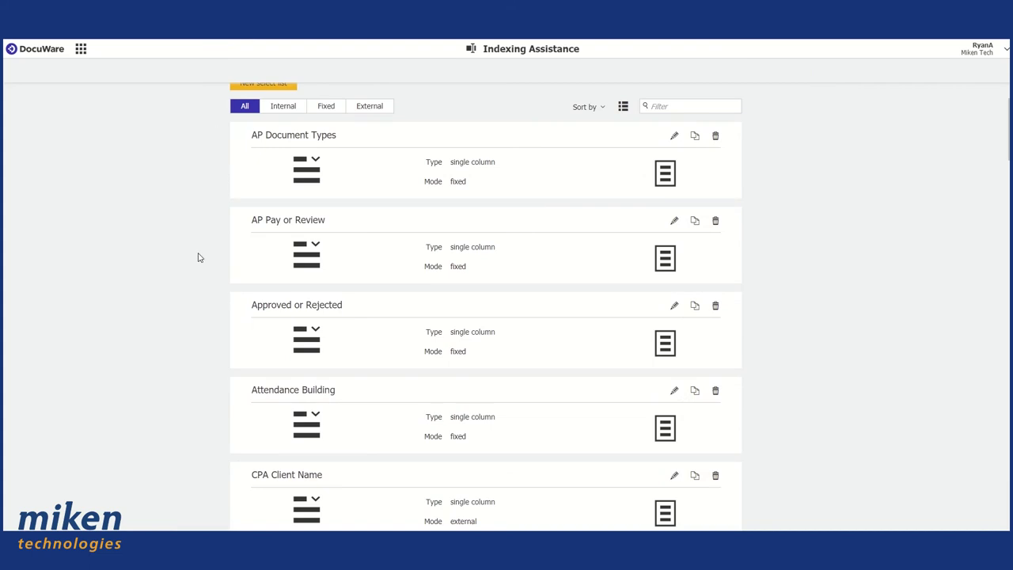
pyautogui.scroll(1, 199, 257)
# Filter the file cabinets by "ref" and open the dialog configuration of the Refund Request cabinet
pyautogui.click(73, 51)
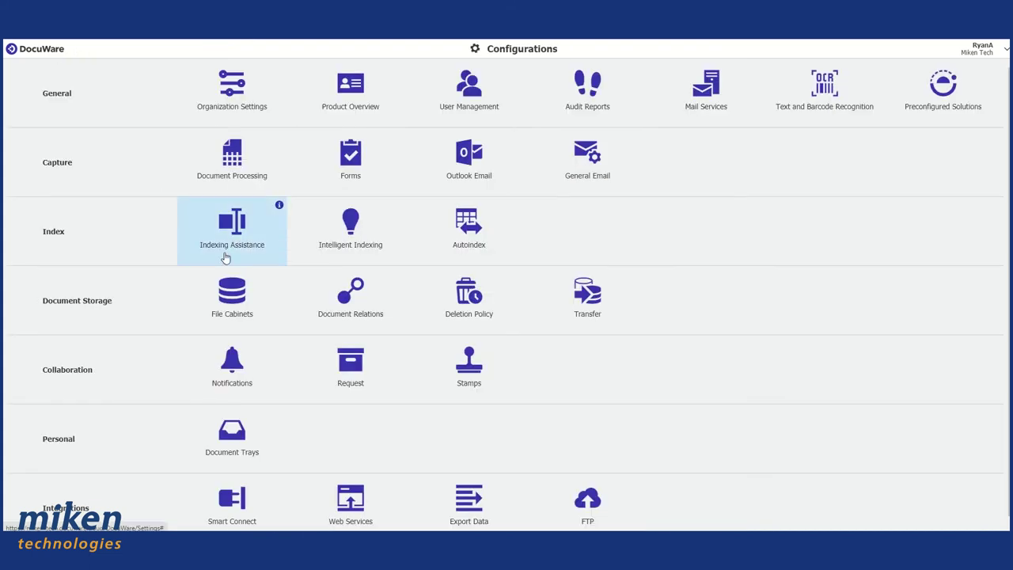
pyautogui.click(233, 298)
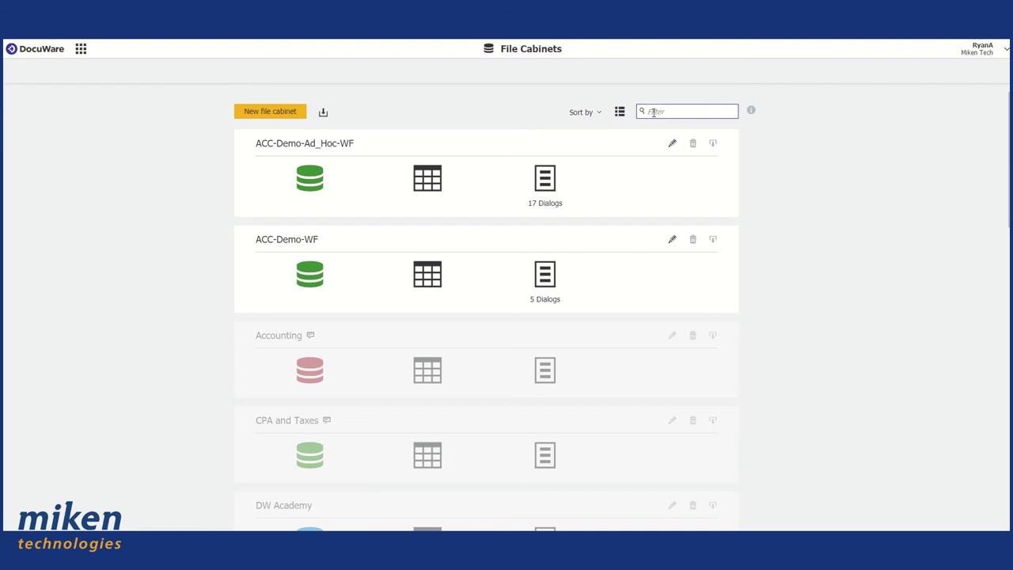
pyautogui.write('e')
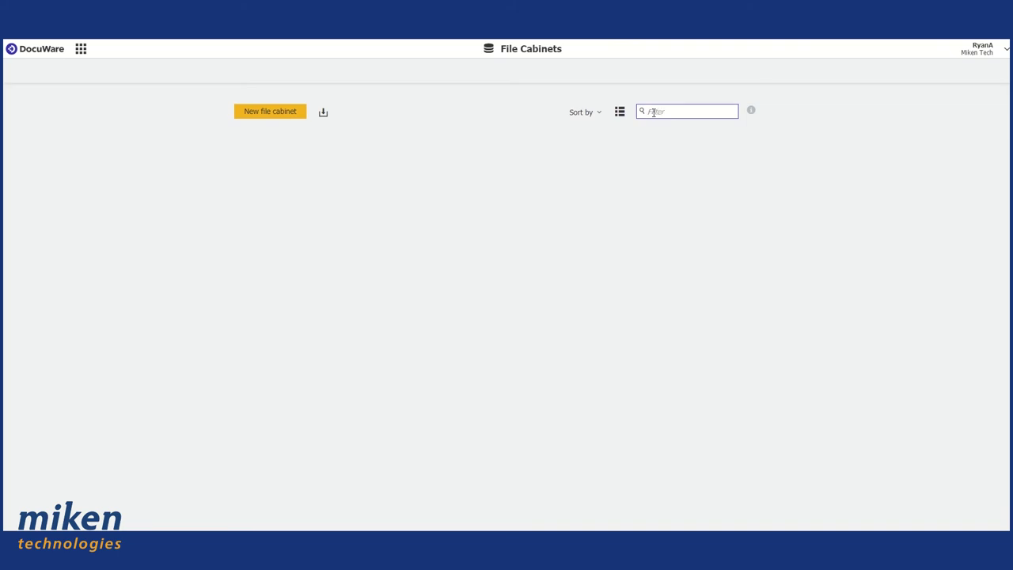
pyautogui.write('ref')
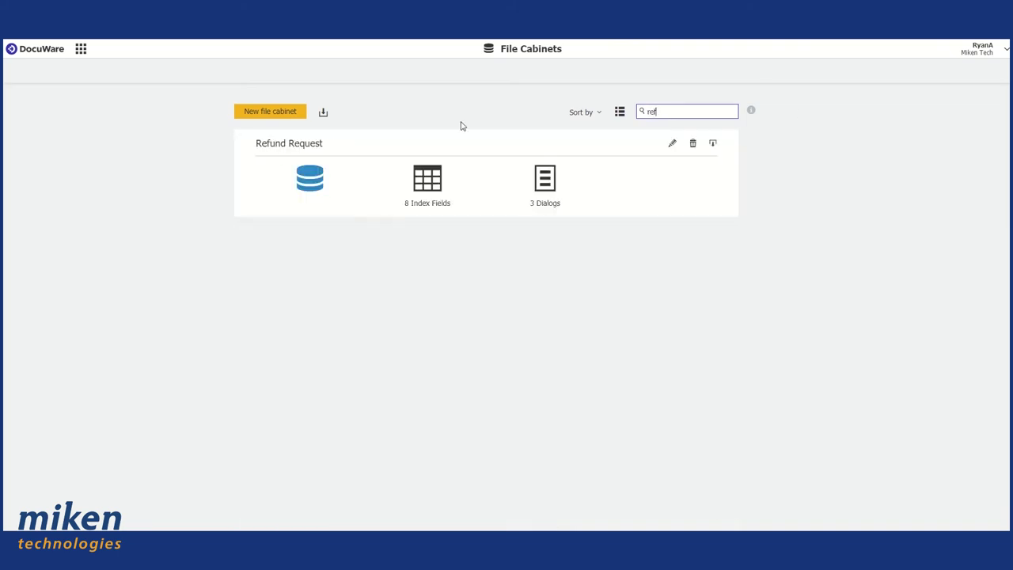
pyautogui.click(673, 143)
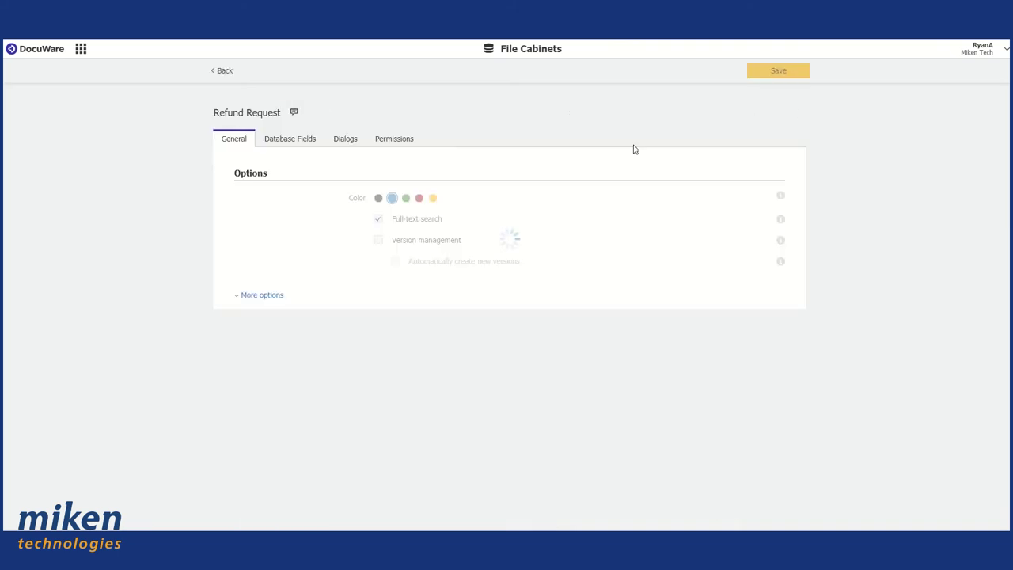
pyautogui.click(352, 140)
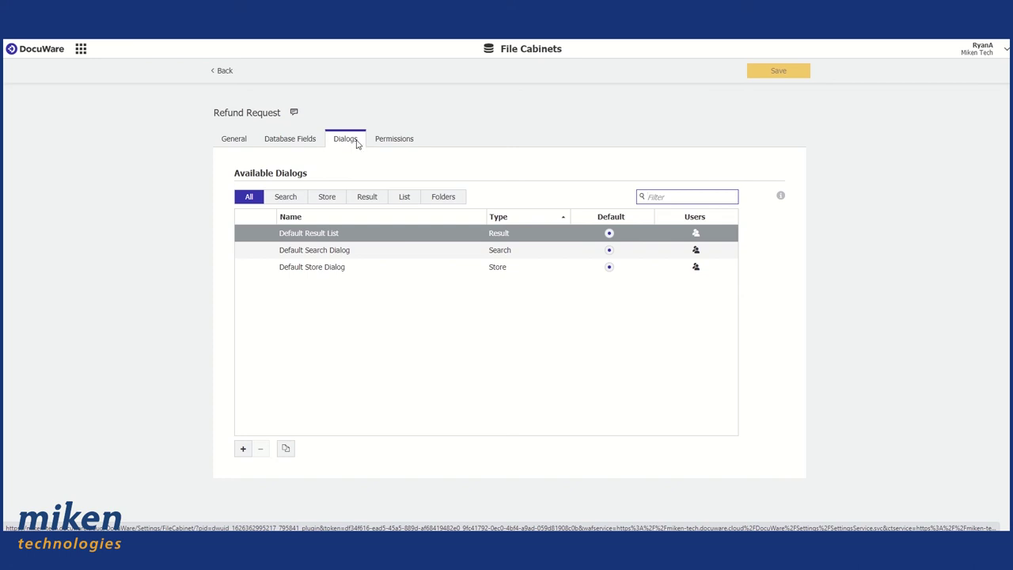
# In the Default Result List's index dialog, replace the Grade field's default select list with the fixed Student Grade list and accept the configuration
pyautogui.click(328, 232)
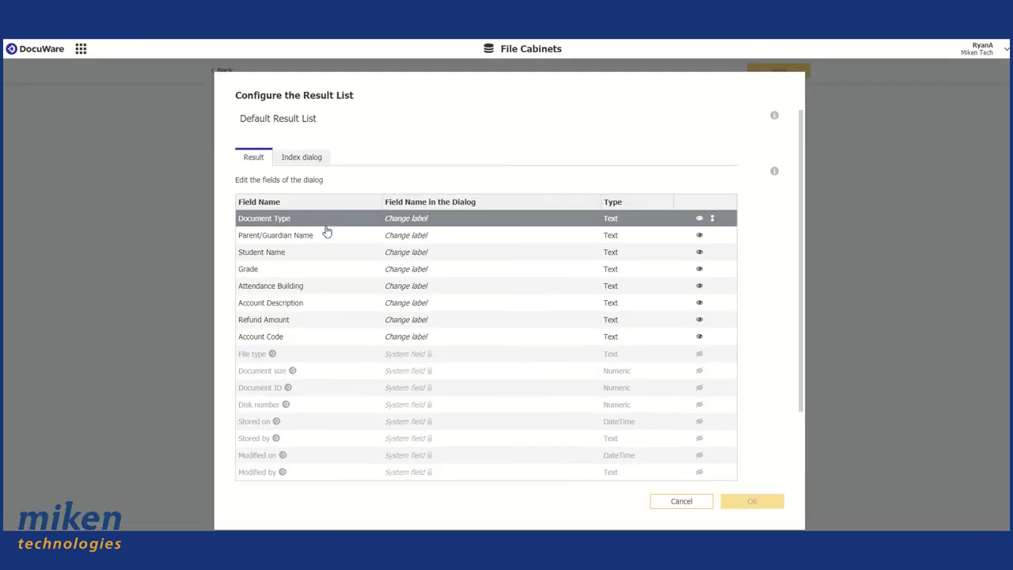
pyautogui.click(305, 159)
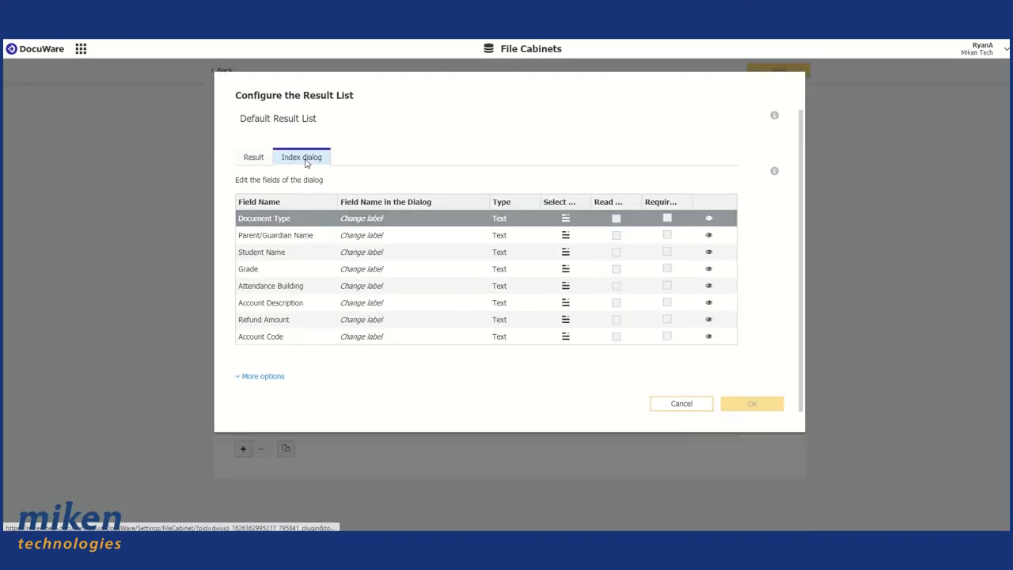
pyautogui.doubleClick(257, 273)
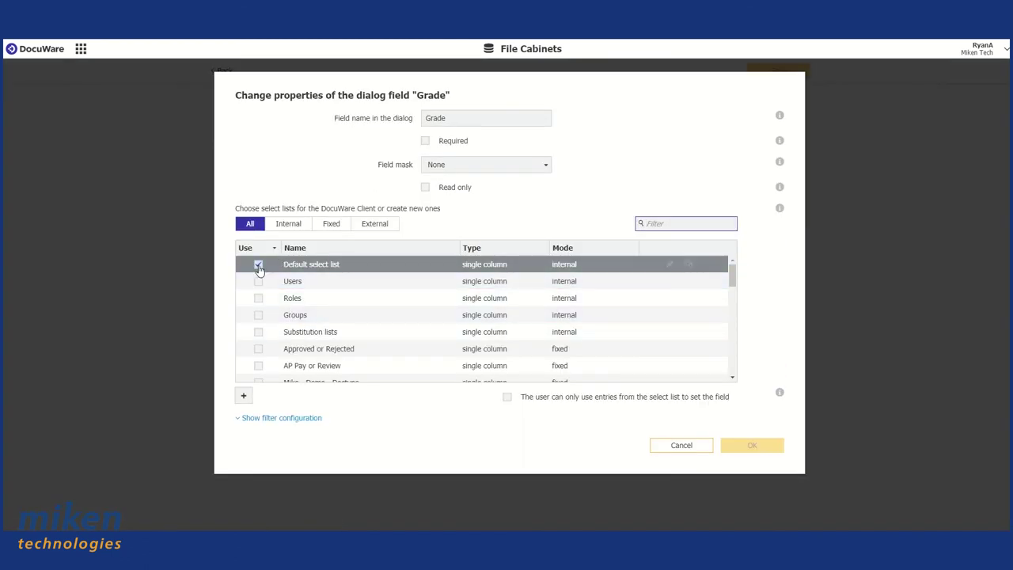
pyautogui.click(258, 264)
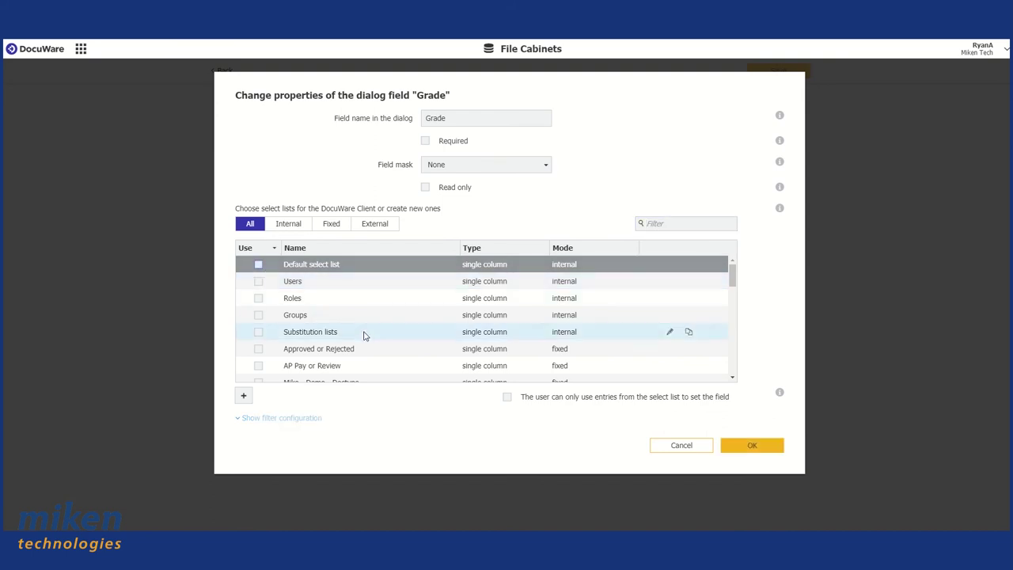
pyautogui.click(330, 225)
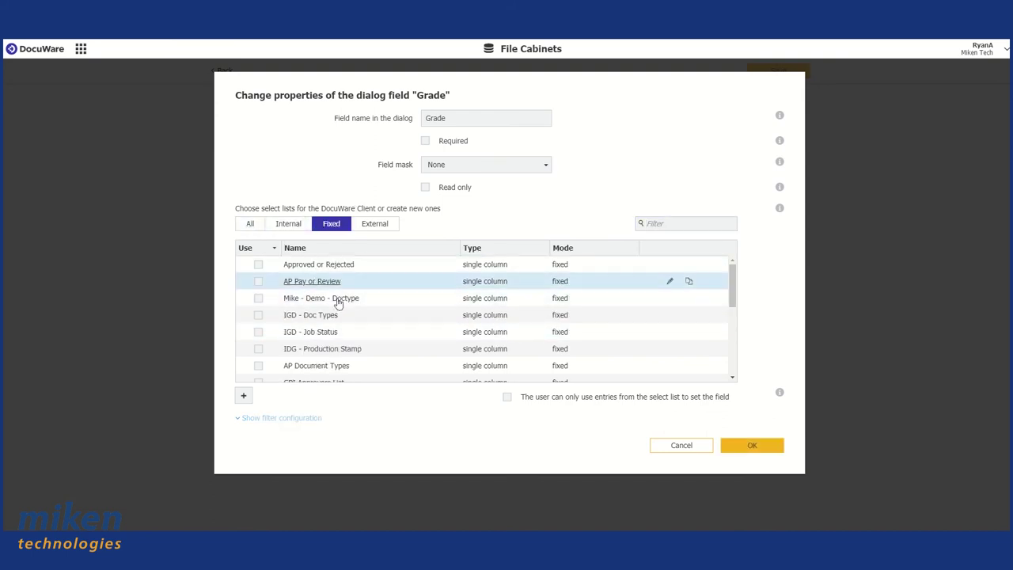
pyautogui.moveTo(732, 294); pyautogui.dragTo(729, 382)
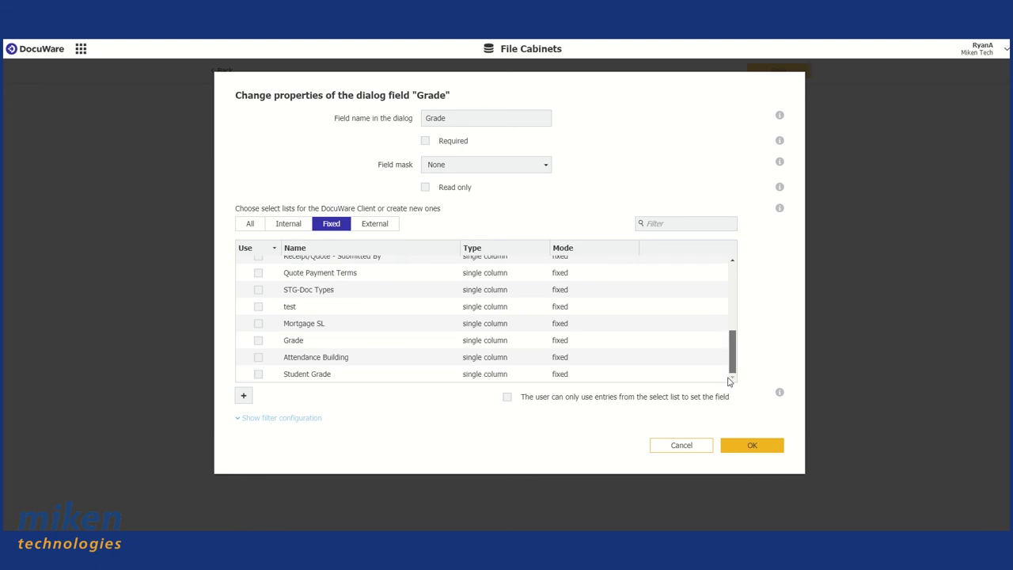
pyautogui.click(258, 375)
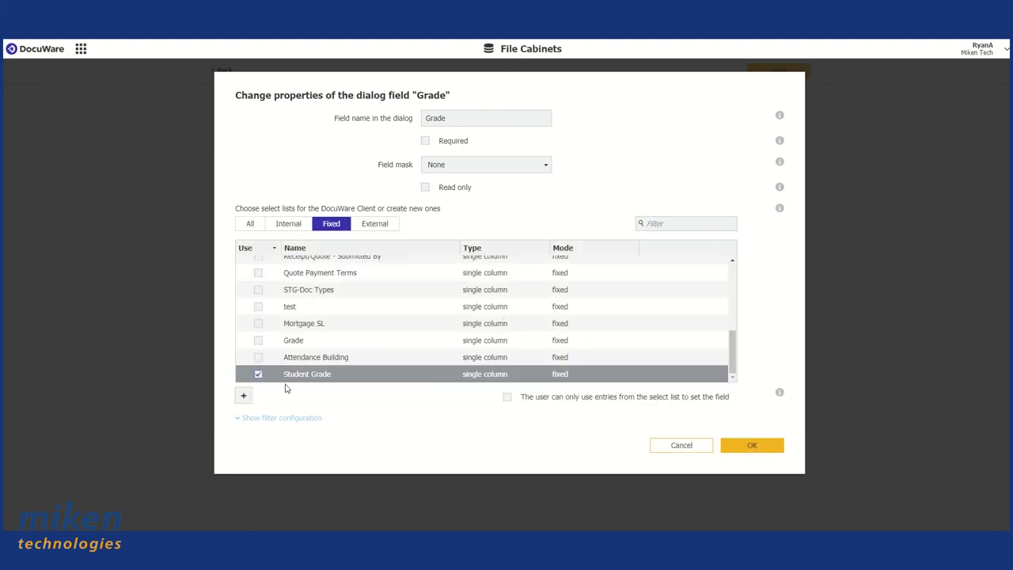
pyautogui.click(764, 448)
pyautogui.click(736, 405)
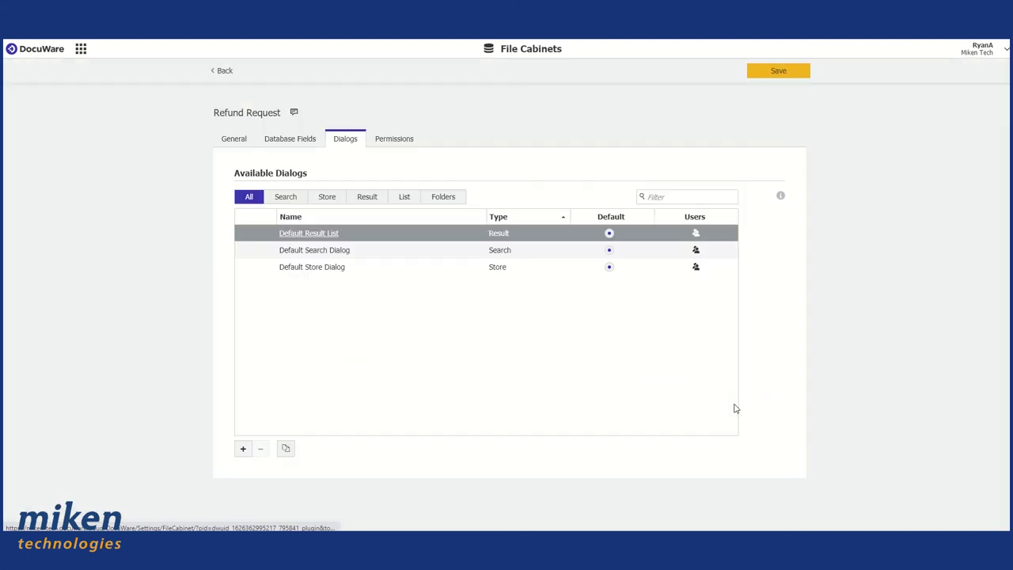
# In the Default Result List's index dialog, assign the fixed Attendance Building select list to the Attendance Building field instead of the default list
pyautogui.doubleClick(302, 258)
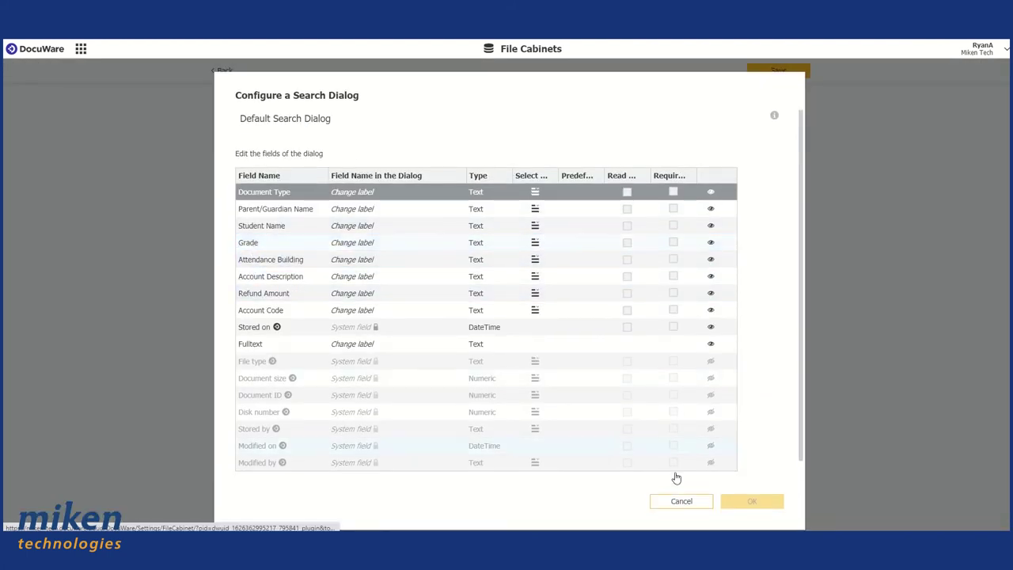
pyautogui.click(682, 501)
pyautogui.doubleClick(317, 234)
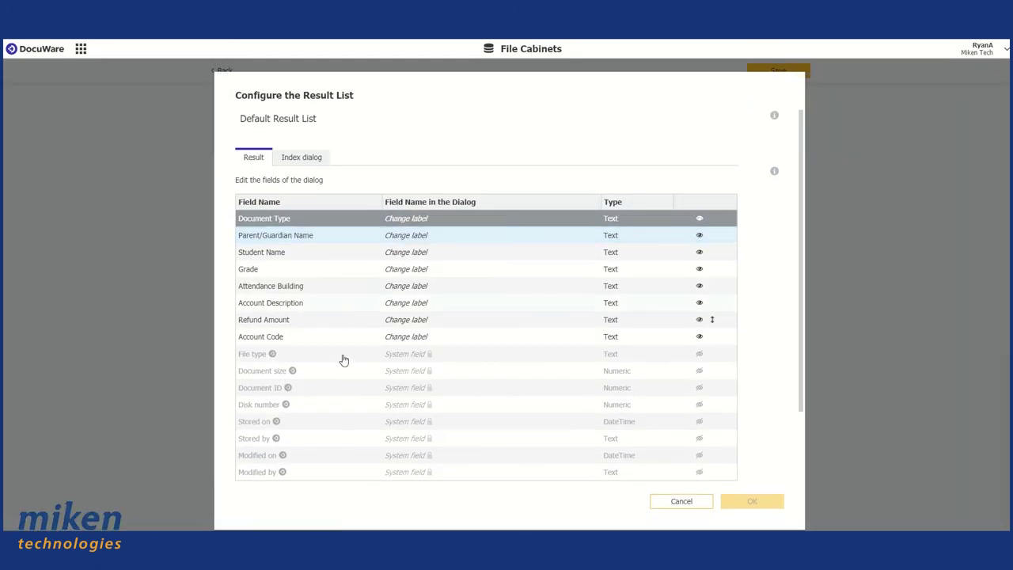
pyautogui.click(306, 157)
pyautogui.click(267, 286)
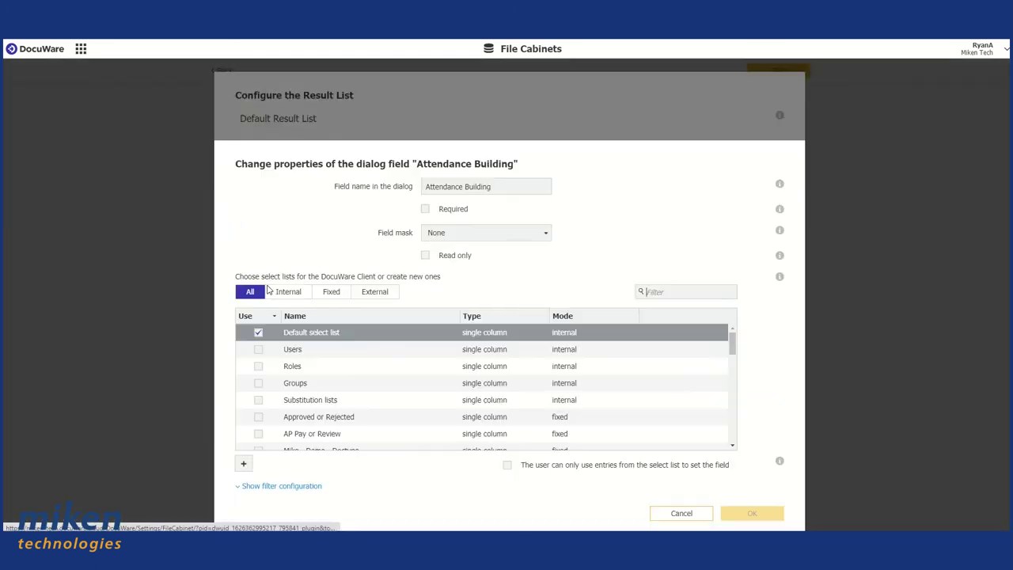
pyautogui.click(258, 266)
pyautogui.click(336, 224)
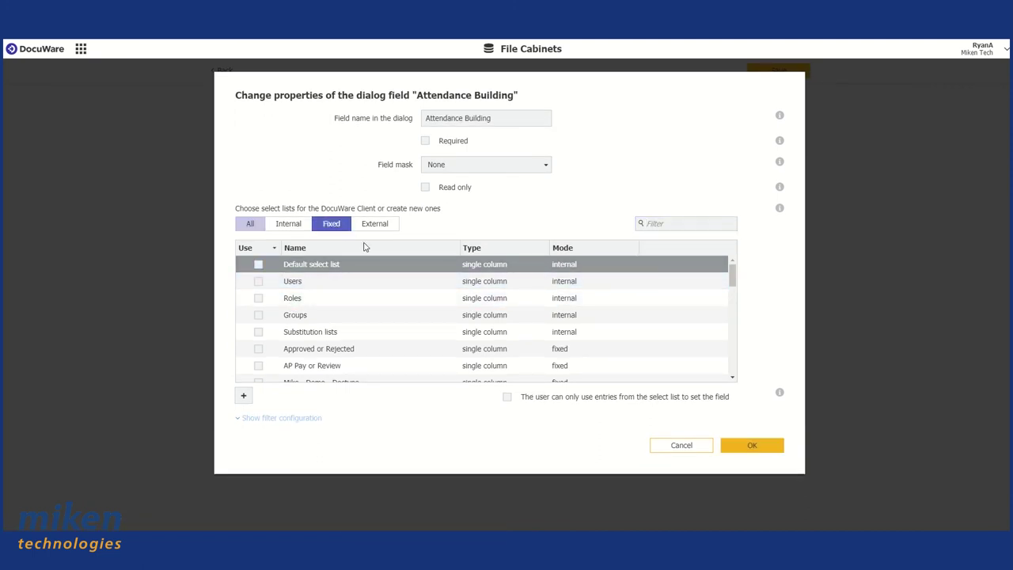
pyautogui.moveTo(731, 315); pyautogui.dragTo(732, 374)
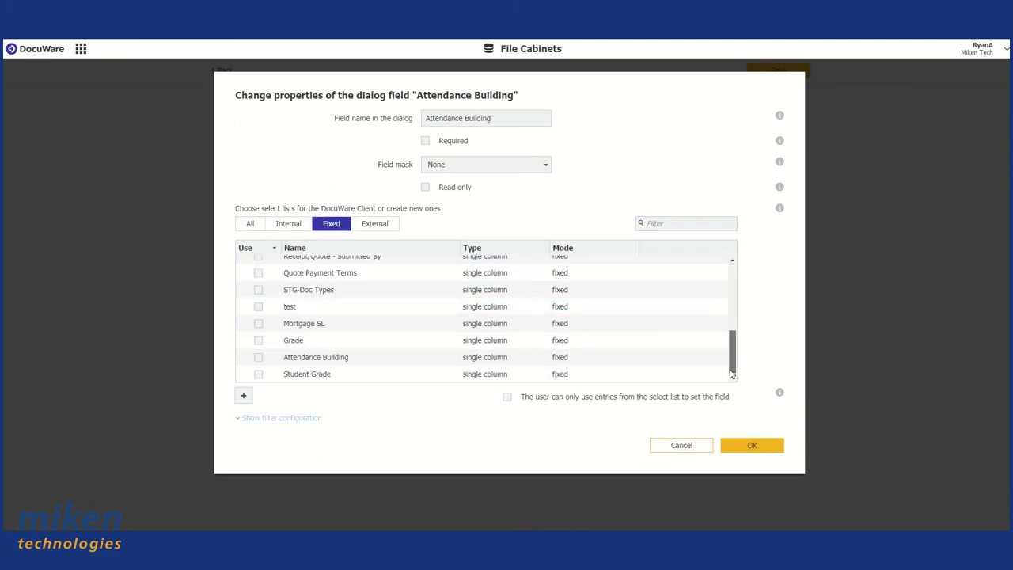
pyautogui.click(258, 357)
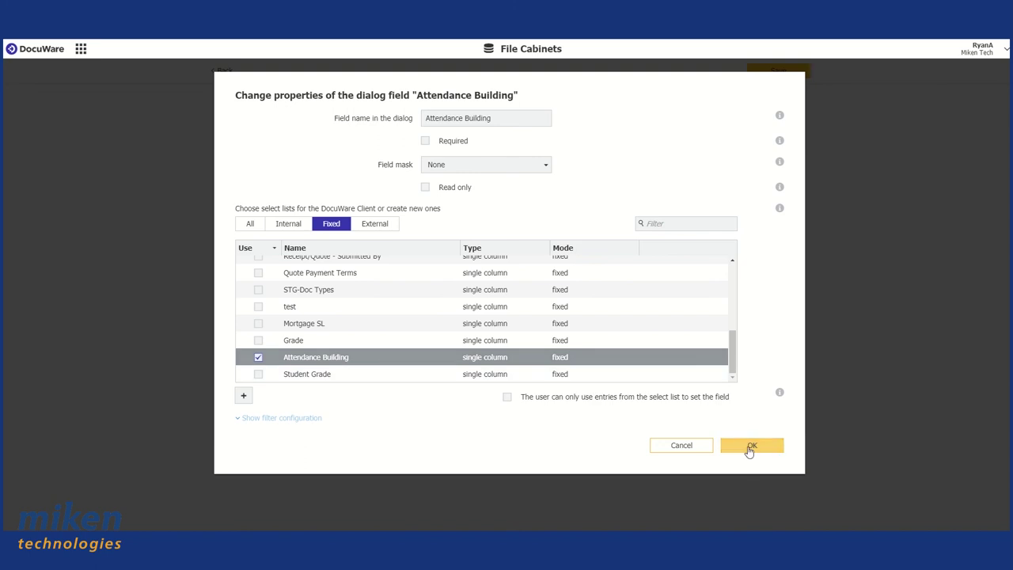
pyautogui.click(749, 447)
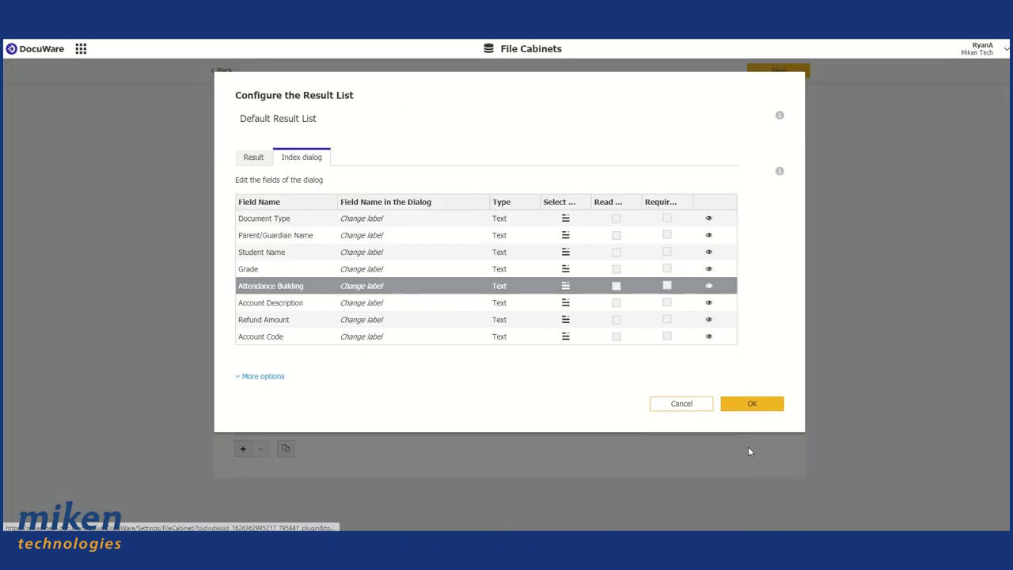
# Compare the Default Result List's result fields with its index dialog fields and accept the result list configuration
pyautogui.click(256, 162)
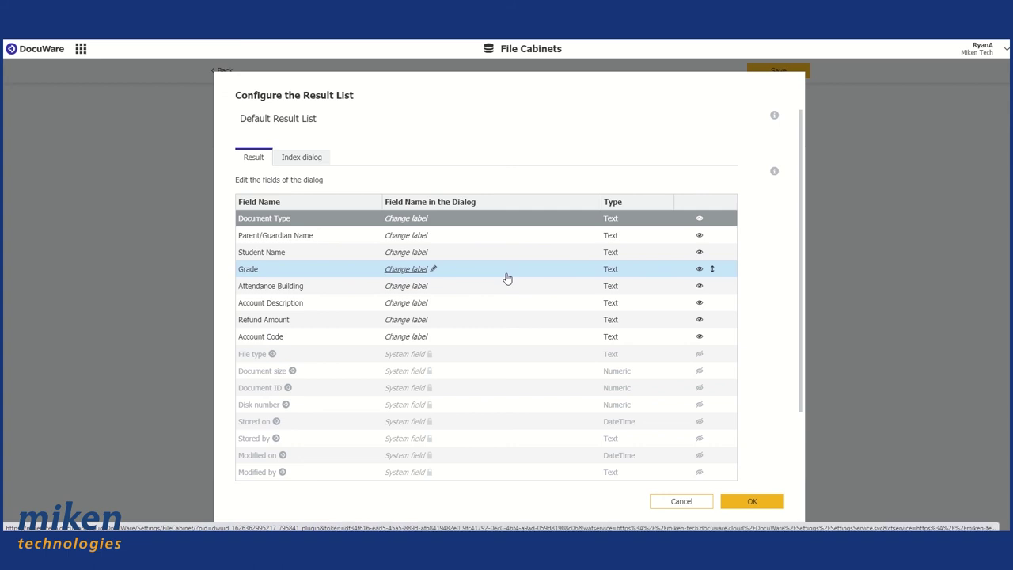
pyautogui.click(286, 159)
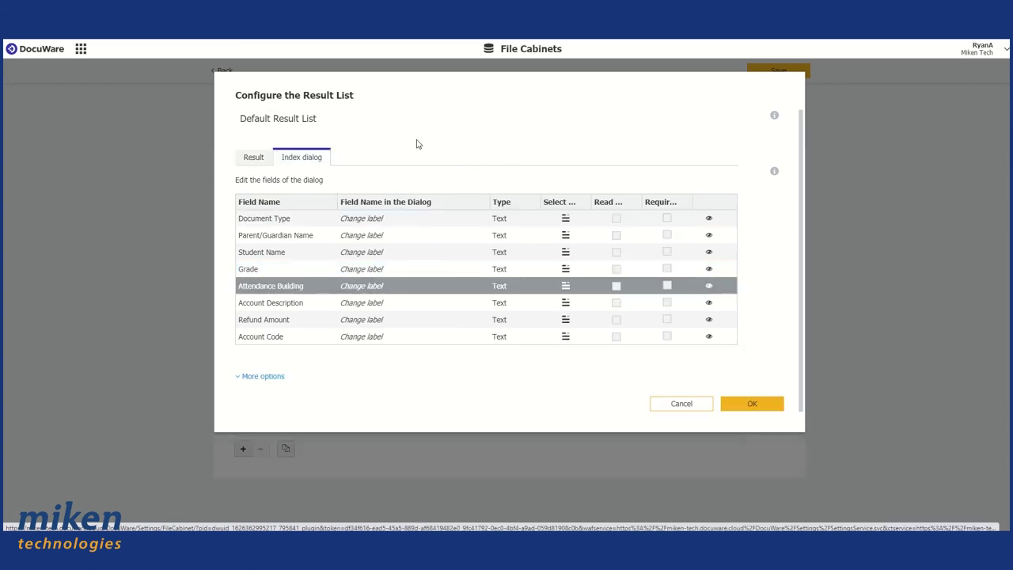
pyautogui.click(253, 162)
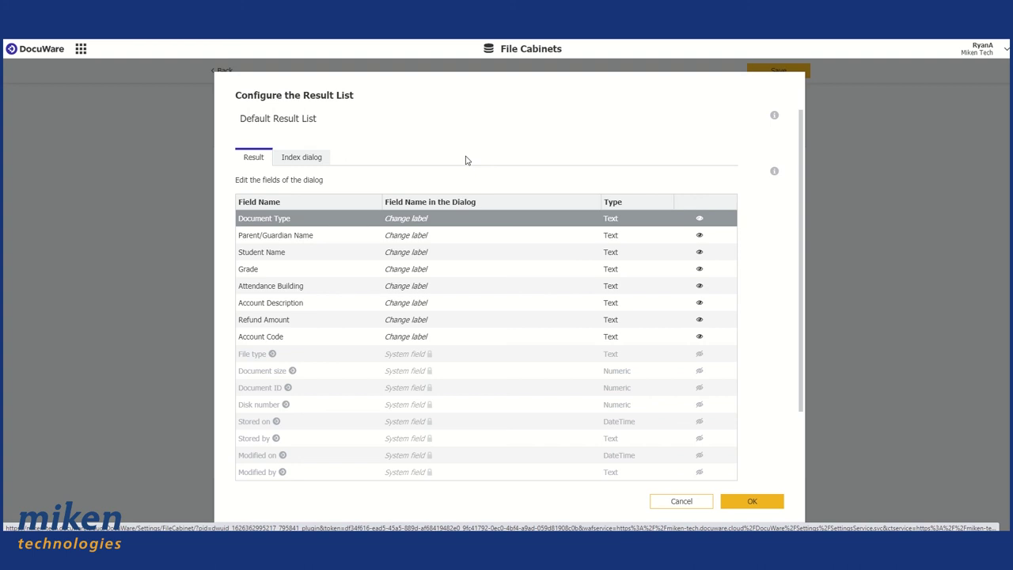
pyautogui.click(302, 157)
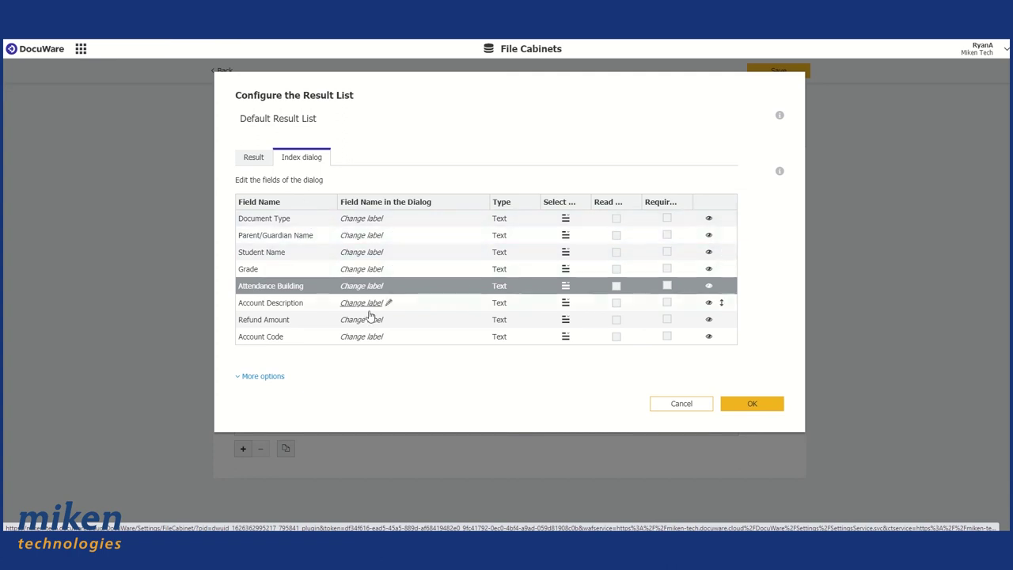
pyautogui.click(254, 157)
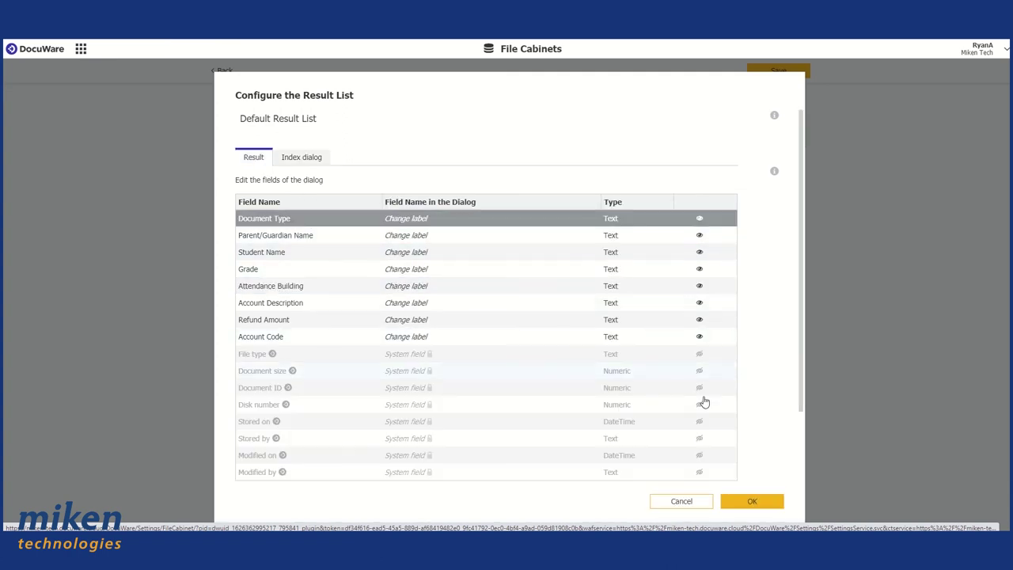
pyautogui.click(748, 506)
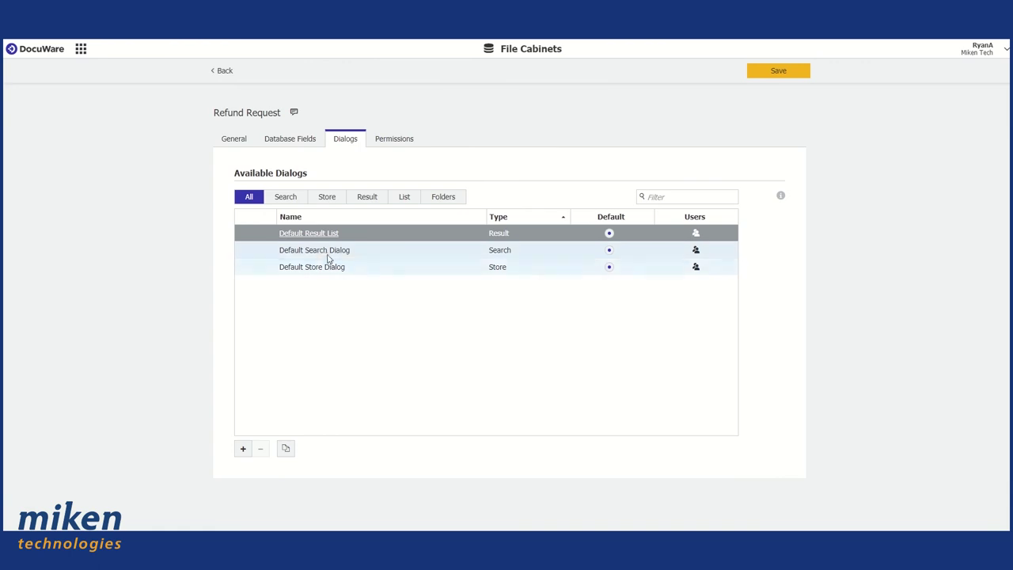
# In the Default Search Dialog, replace the Grade field's default select list with the fixed Student Grade list
pyautogui.click(327, 255)
pyautogui.doubleClick(327, 255)
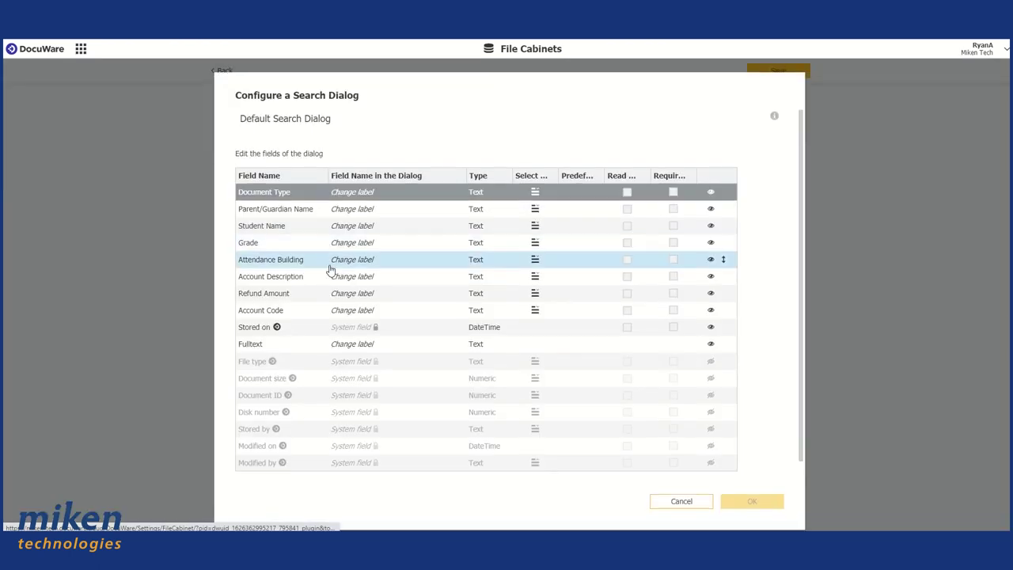
pyautogui.doubleClick(244, 243)
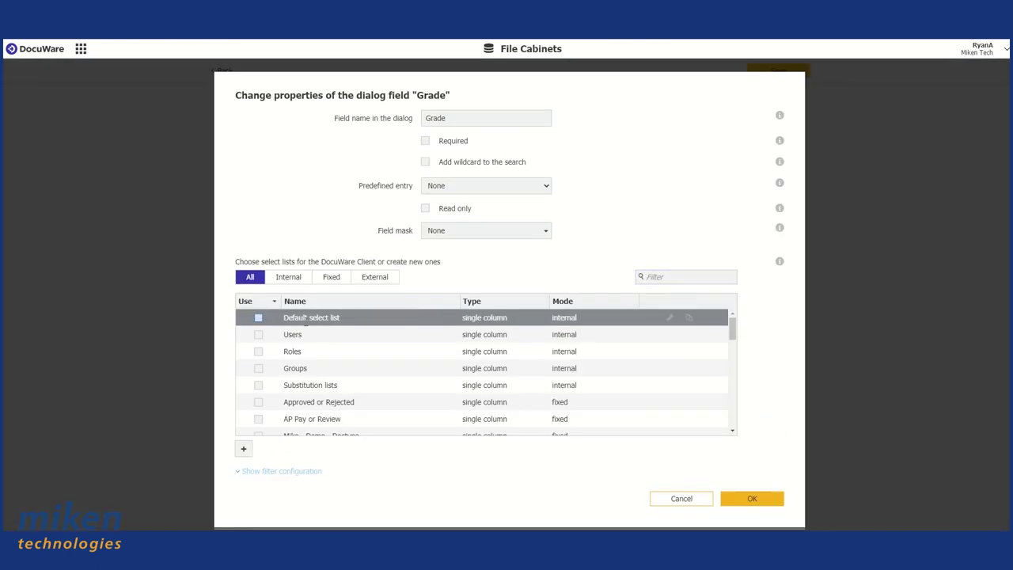
pyautogui.click(346, 281)
pyautogui.moveTo(734, 342); pyautogui.dragTo(733, 408)
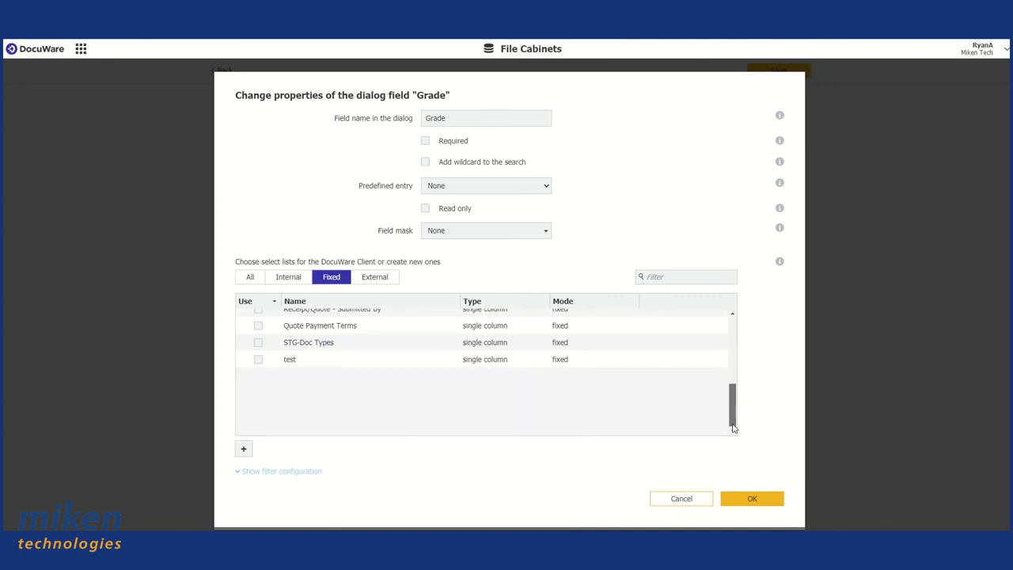
pyautogui.click(258, 428)
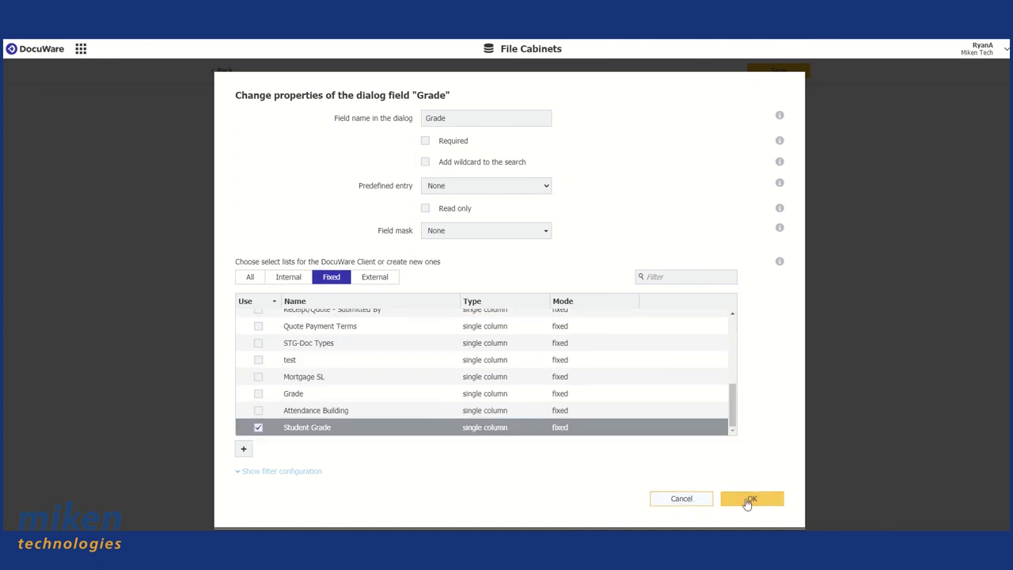
pyautogui.click(751, 499)
# Switch the search dialog's Attendance Building field from the default list to the fixed Attendance Building list and accept the search dialog configuration
pyautogui.doubleClick(283, 260)
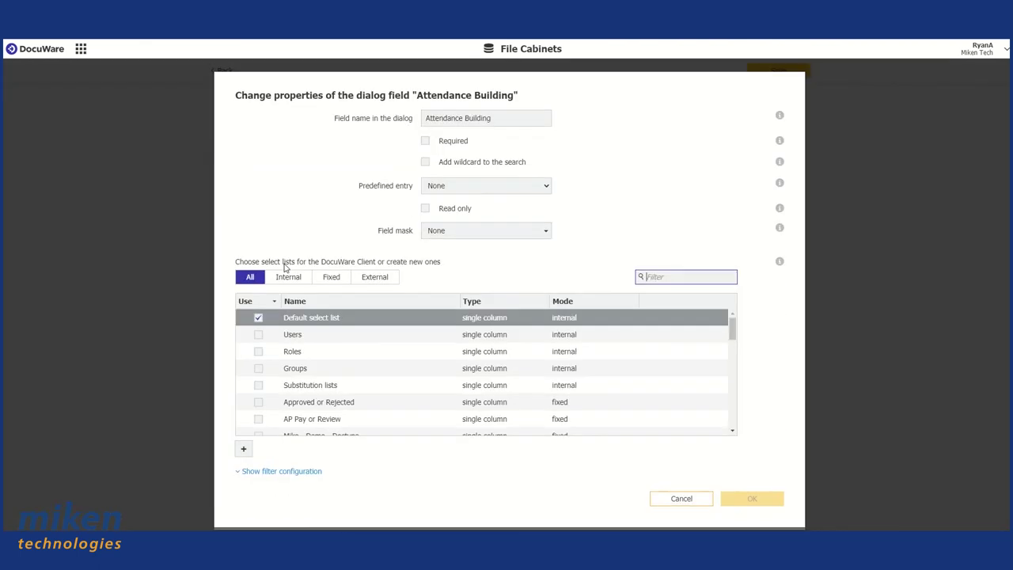
pyautogui.click(259, 319)
pyautogui.click(330, 277)
pyautogui.scroll(-2, 685, 334)
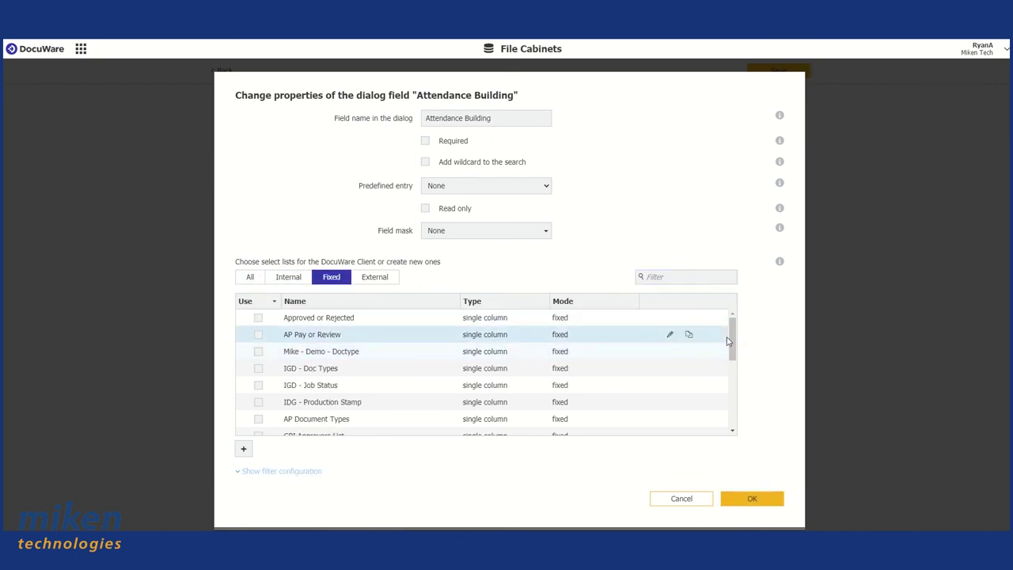
pyautogui.scroll(-5, 736, 338)
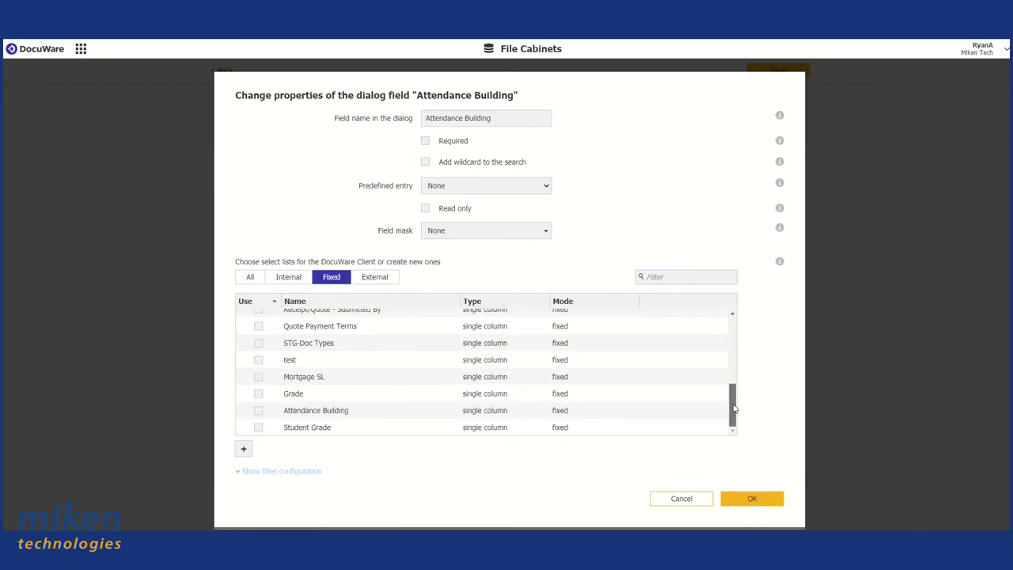
pyautogui.click(259, 411)
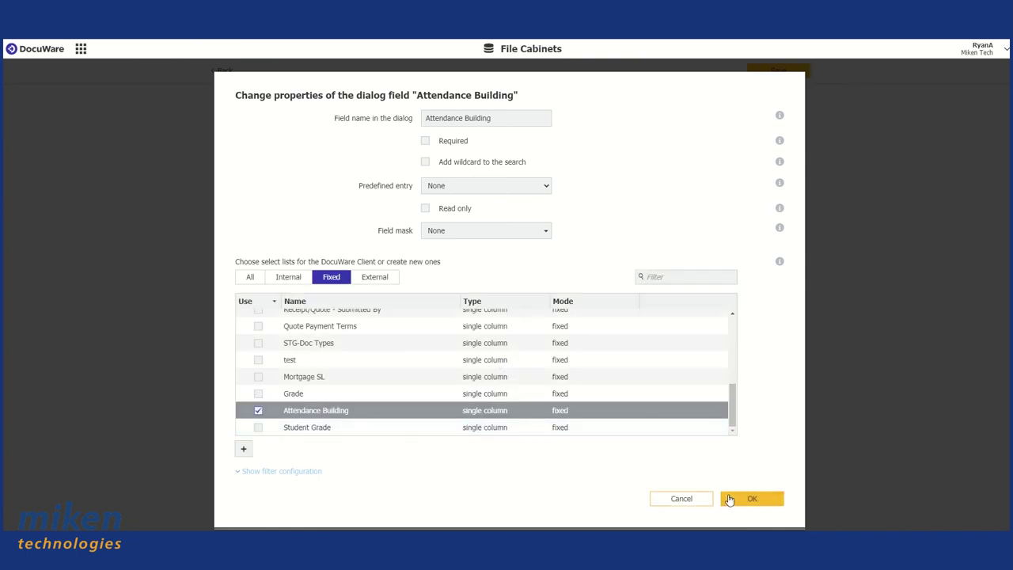
pyautogui.click(733, 501)
pyautogui.click(746, 502)
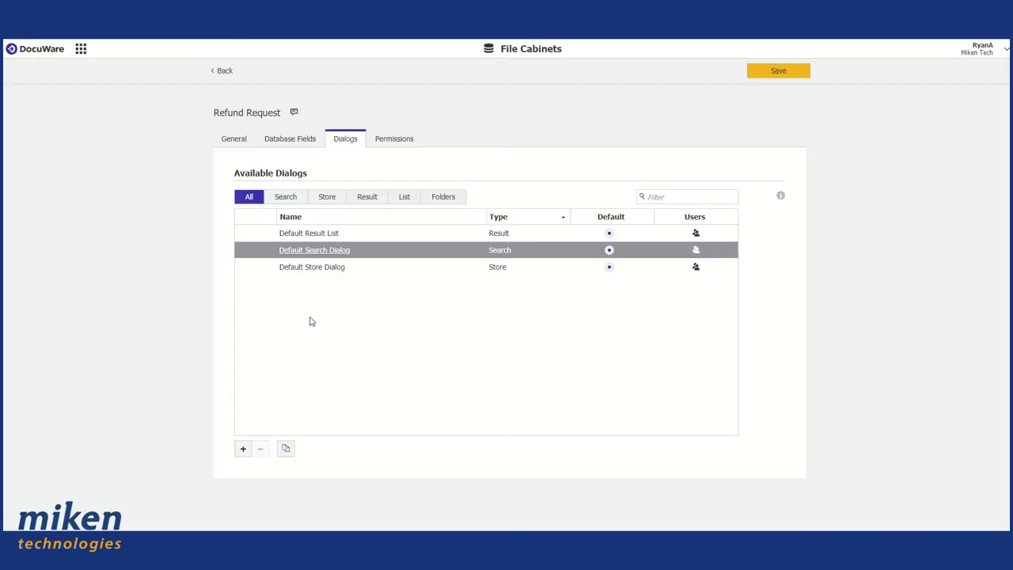
# In the Default Store Dialog, replace the Grade field's default select list with the fixed Student Grade list
pyautogui.click(299, 270)
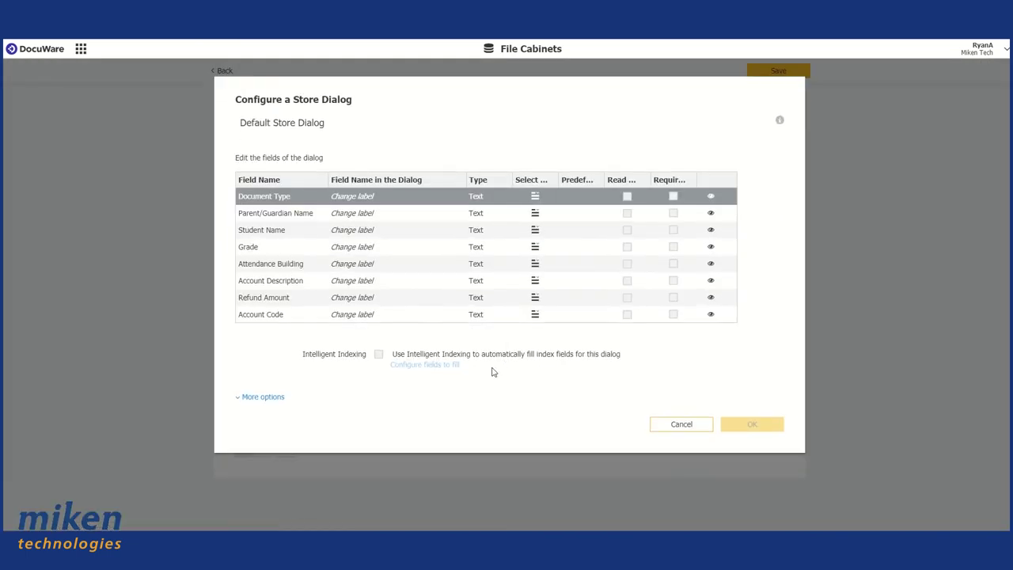
pyautogui.doubleClick(247, 243)
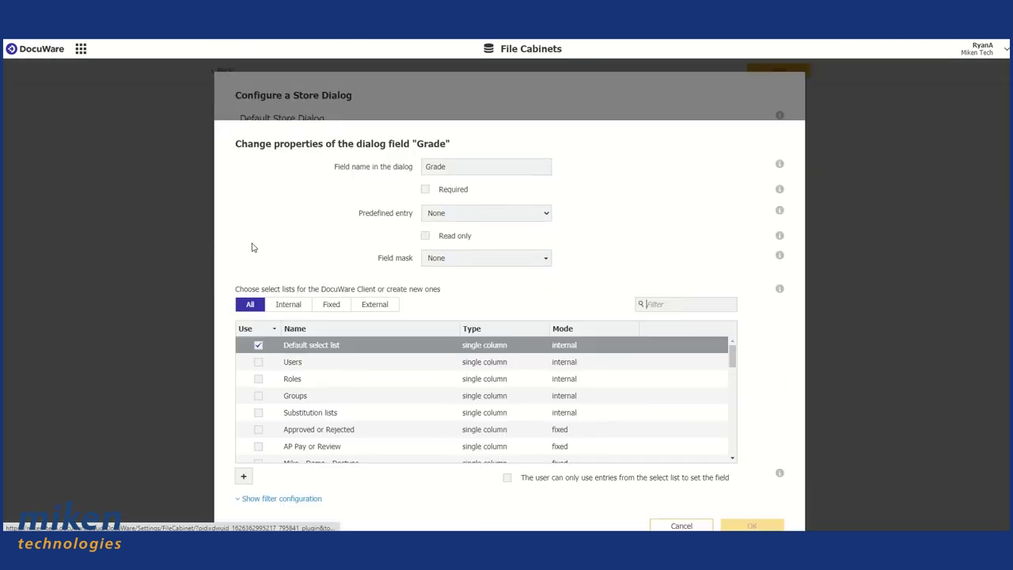
pyautogui.click(332, 261)
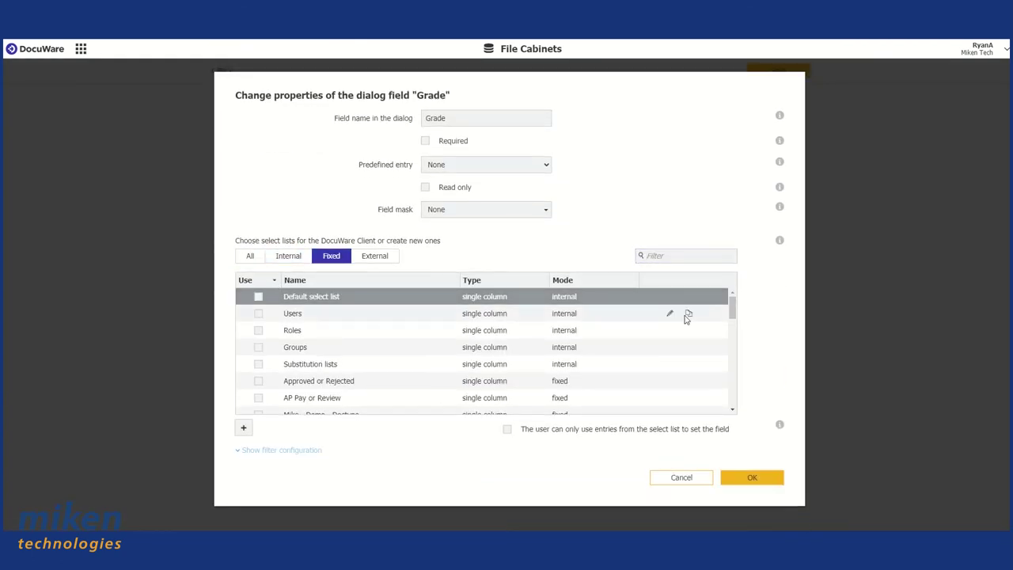
pyautogui.scroll(-5, 300, 383)
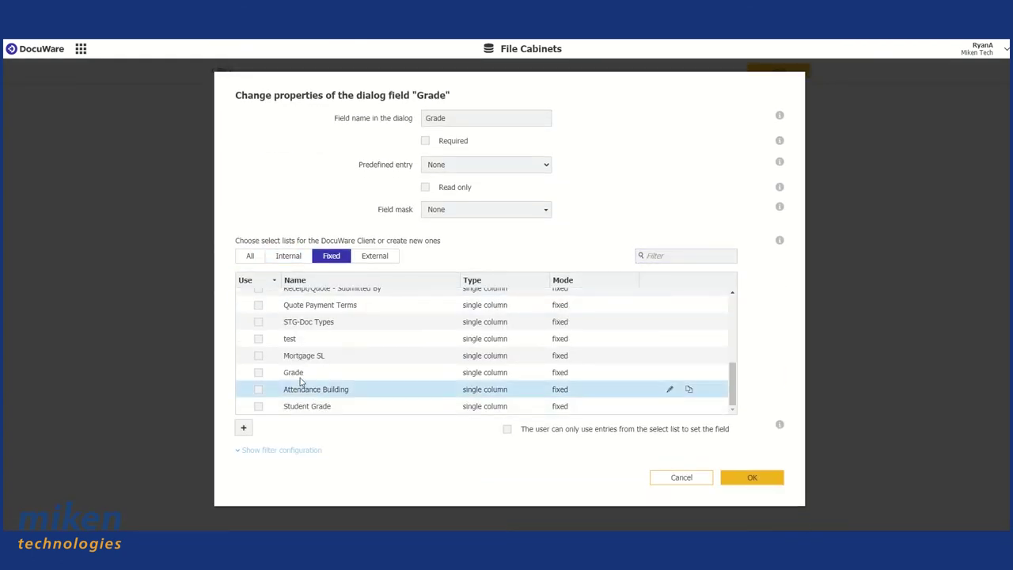
pyautogui.click(258, 406)
pyautogui.click(752, 478)
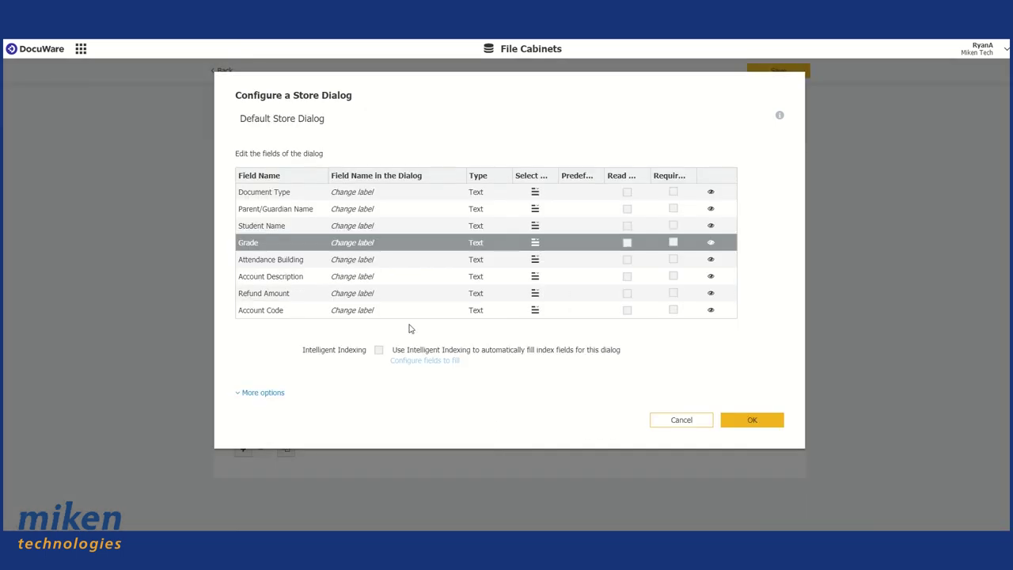
# Replace the store dialog's Attendance Building default select list with the fixed Attendance Building list and accept the store dialog configuration
pyautogui.doubleClick(283, 259)
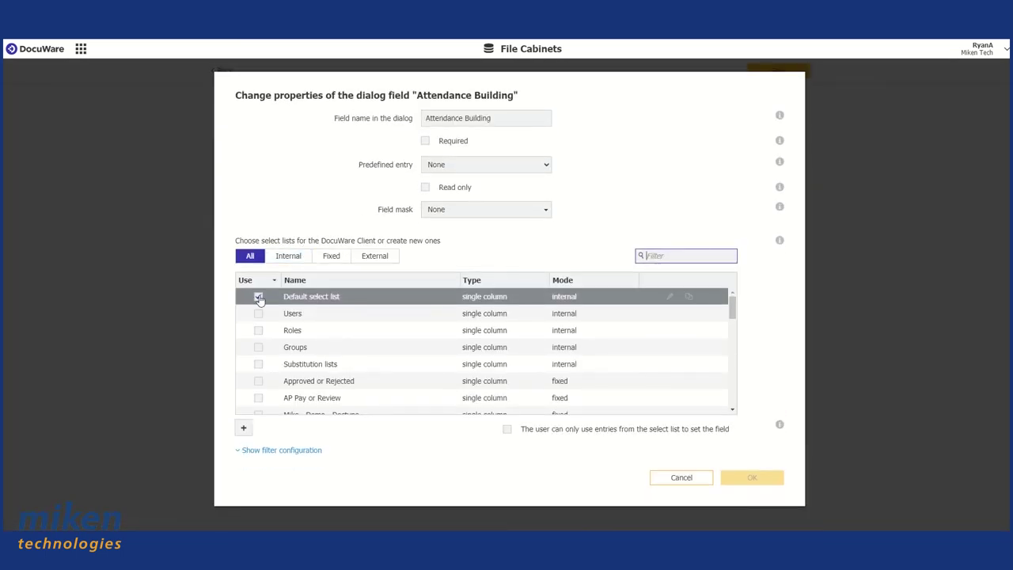
pyautogui.click(332, 256)
pyautogui.moveTo(733, 325); pyautogui.dragTo(734, 411)
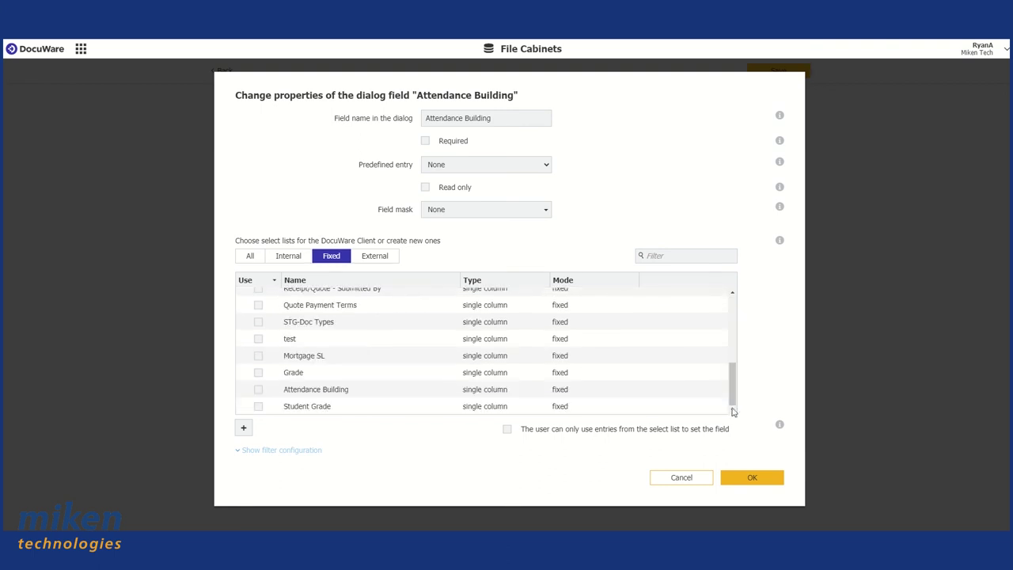
pyautogui.click(258, 389)
pyautogui.click(744, 479)
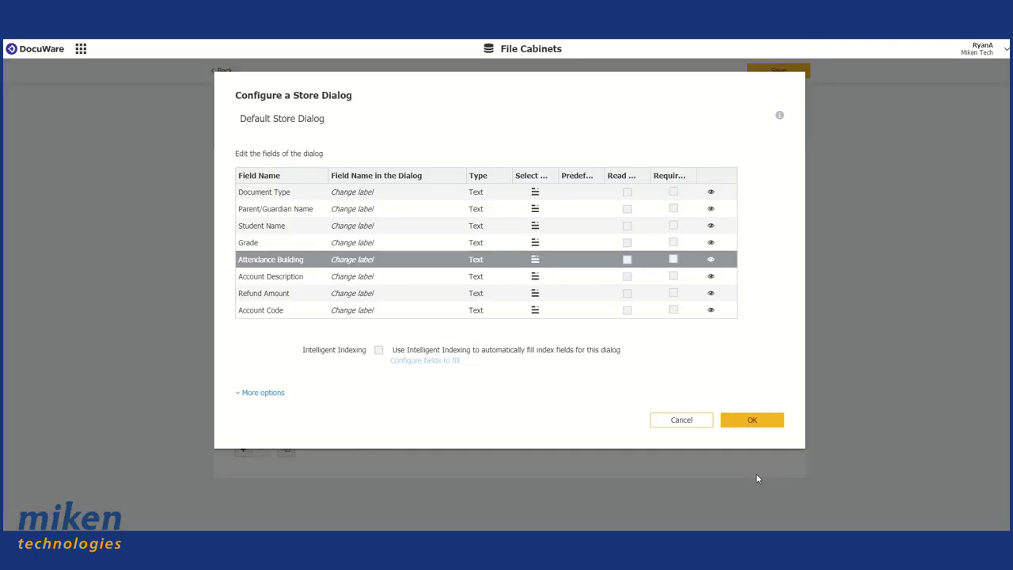
pyautogui.click(740, 421)
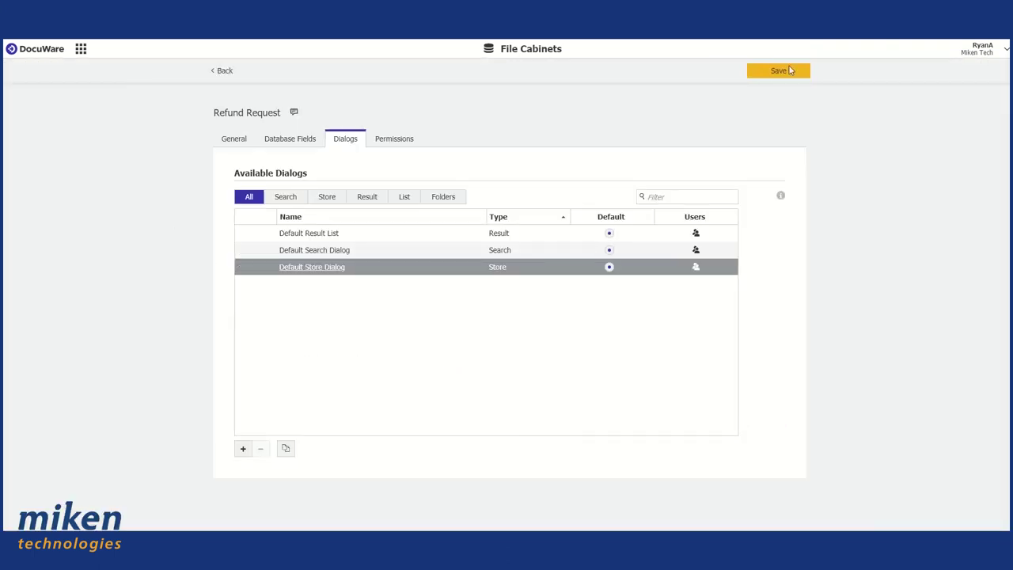
# Save the Refund Request file cabinet and return to the main Configurations overview
pyautogui.click(788, 73)
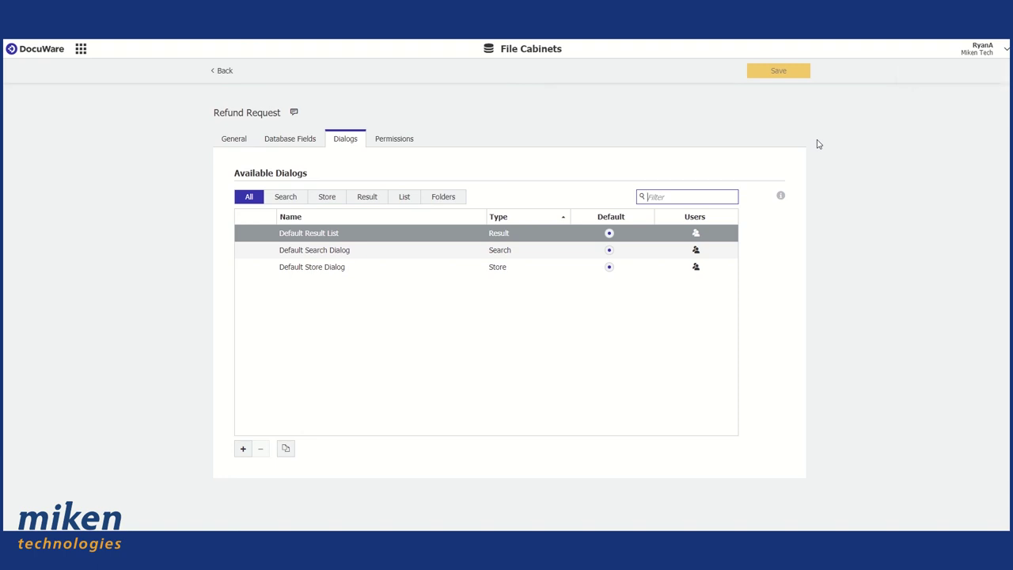
pyautogui.click(222, 73)
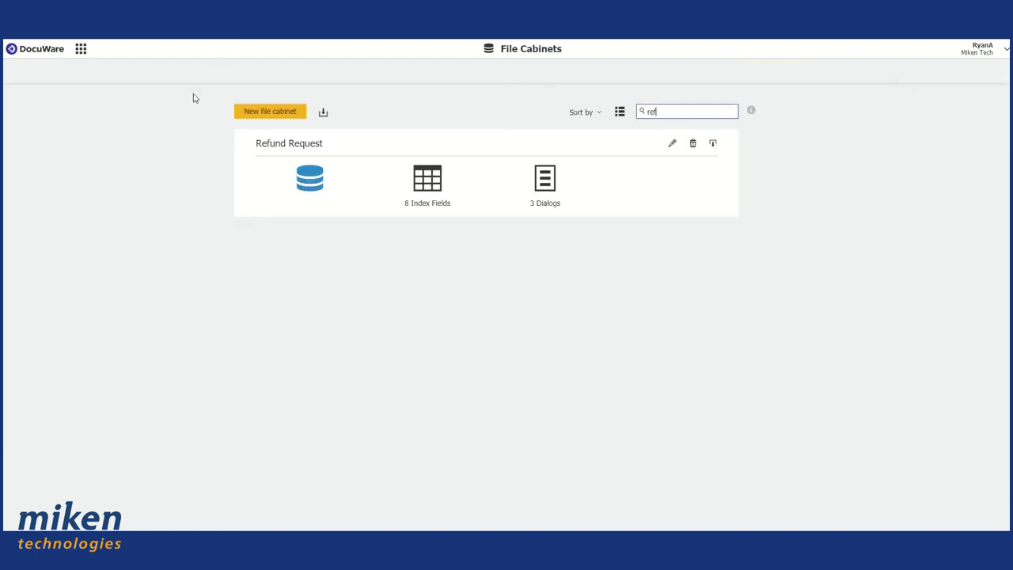
pyautogui.click(80, 50)
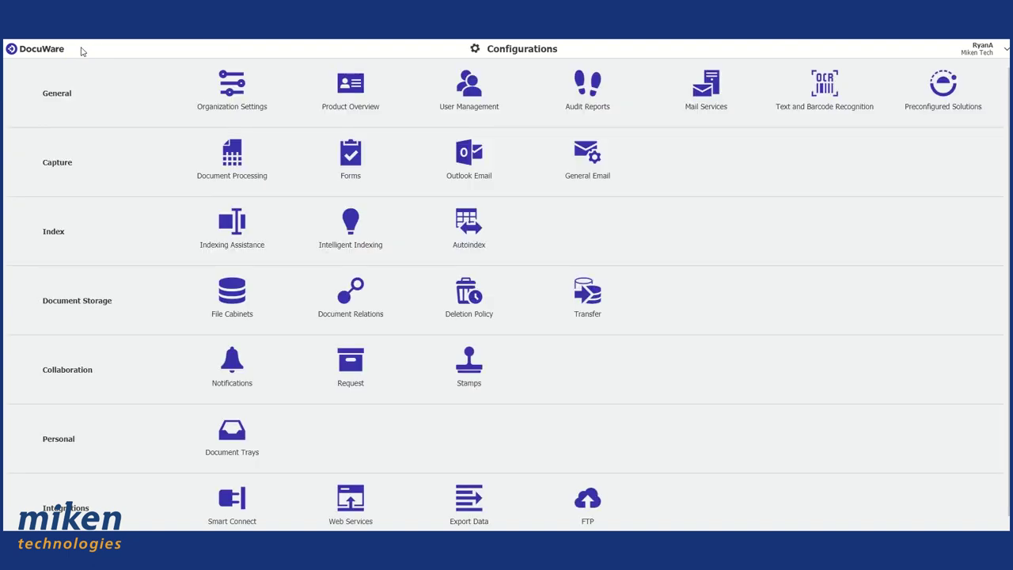